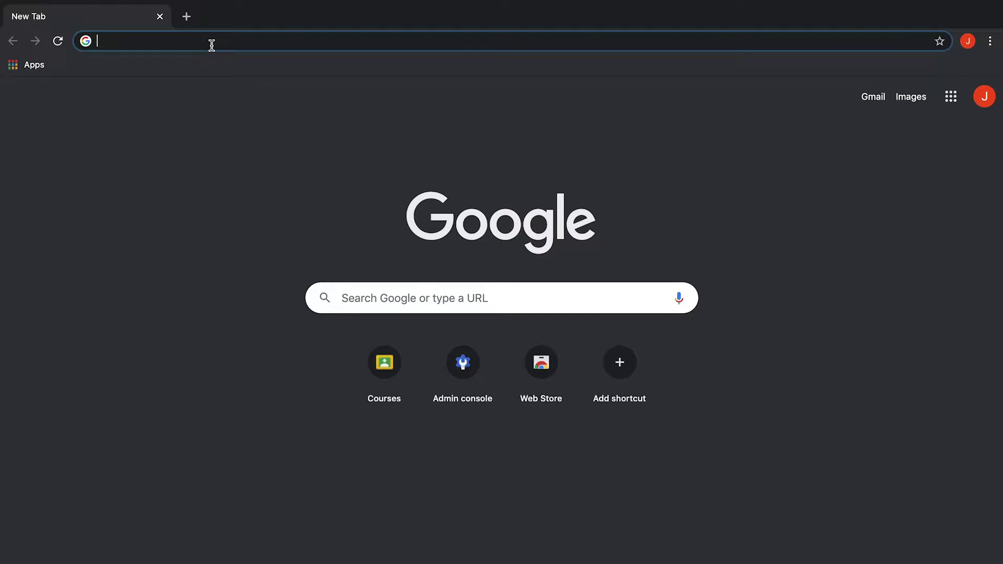
Enter admin.google.com in Chrome's address bar, fixing a mistyped comma along the way
{"action": "type", "text": "admin,"}
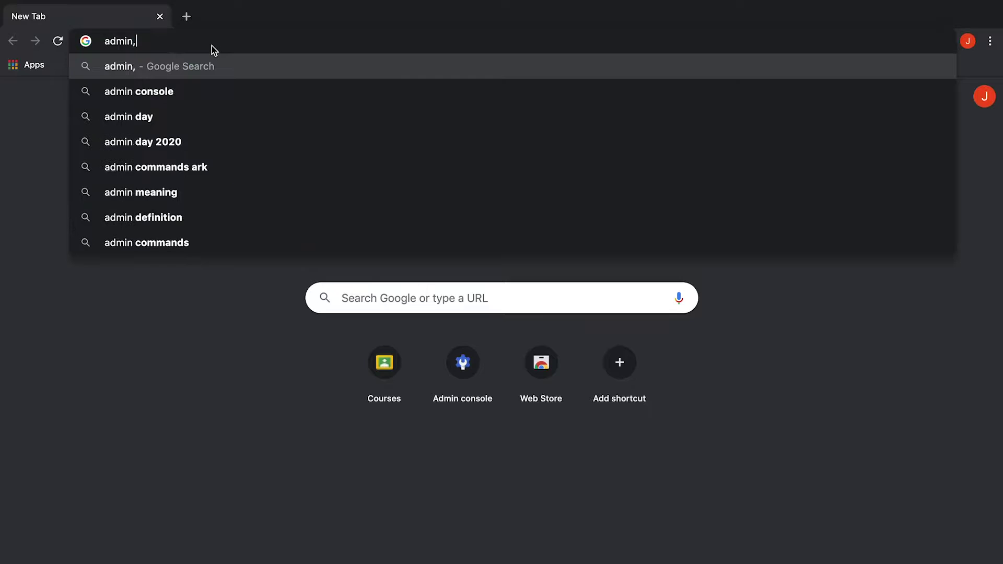
{"action": "key", "text": "BackSpace"}
{"action": "type", "text": ".g"}
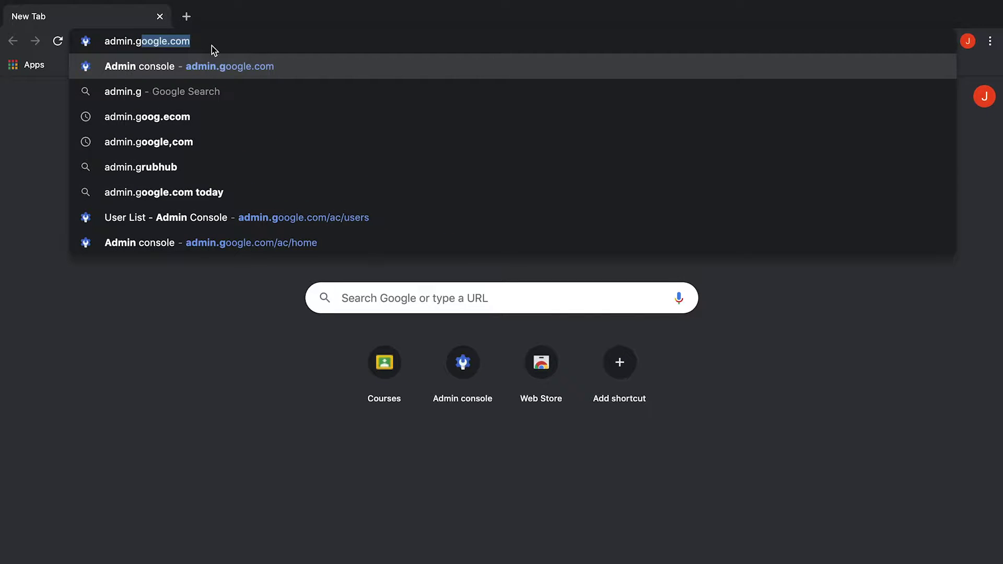
{"action": "type", "text": "oogle.com"}
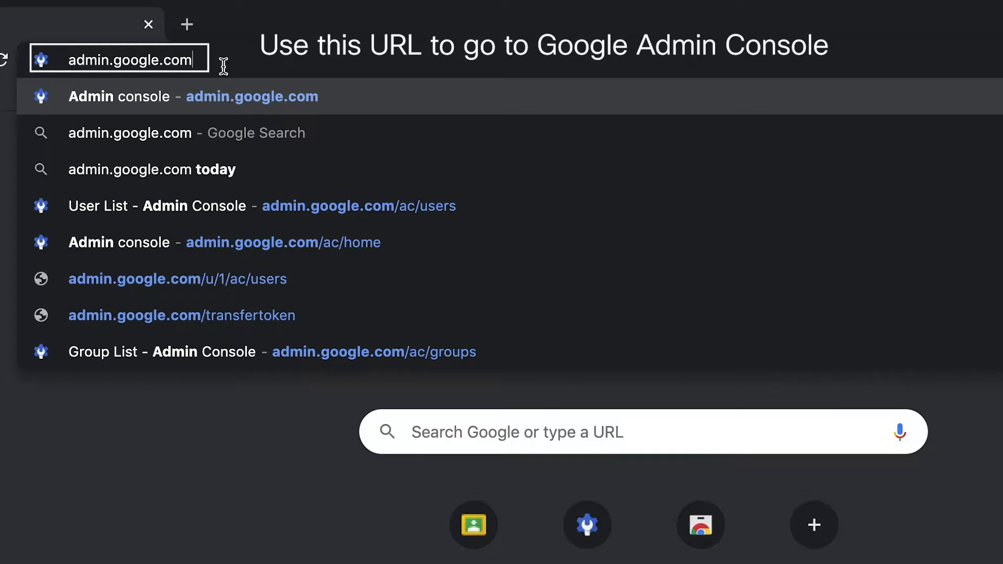
{"action": "key", "text": "Return"}
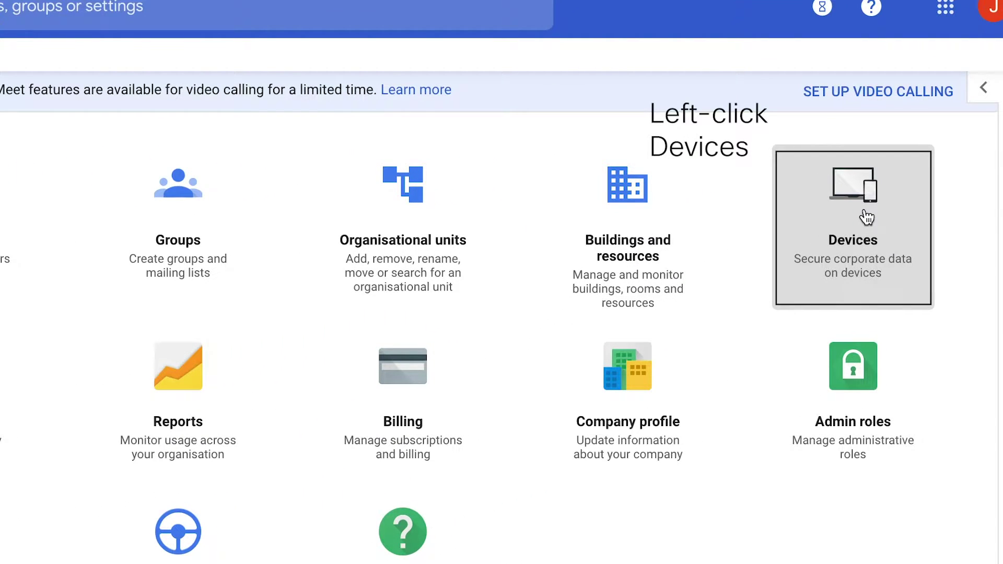
Navigate Devices > Chrome management > Device settings in the Admin console
{"action": "left_click", "coordinate": [866, 217]}
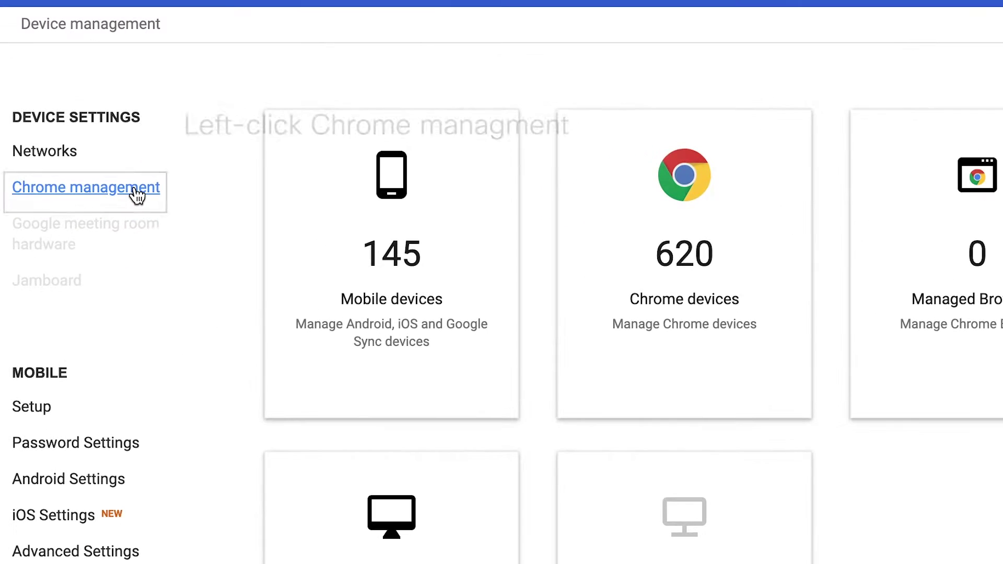
{"action": "left_click", "coordinate": [91, 241]}
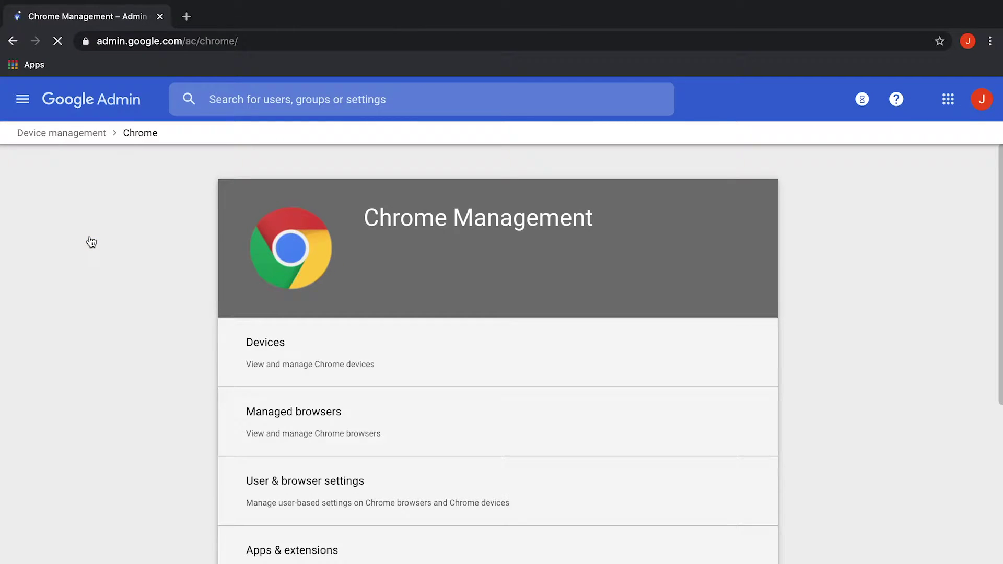
{"action": "scroll", "coordinate": [385, 514], "scroll_direction": "down", "scroll_amount": 1}
{"action": "scroll", "coordinate": [387, 515], "scroll_direction": "down", "scroll_amount": 2}
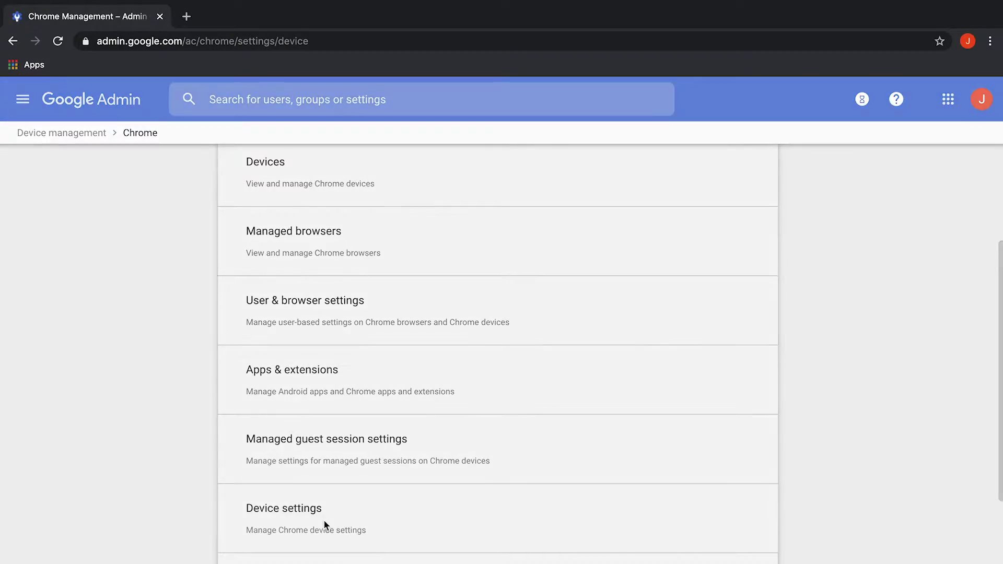
{"action": "left_click", "coordinate": [308, 452]}
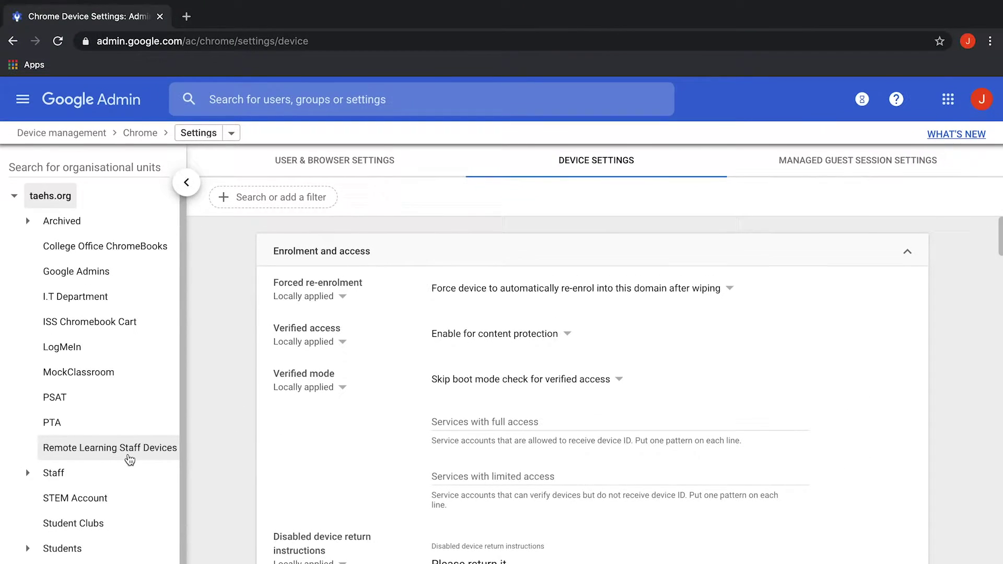
For Remote Learning Staff Devices, set Forced re-enrolment to automatic re-enrolment after wiping and save
{"action": "left_click", "coordinate": [149, 396]}
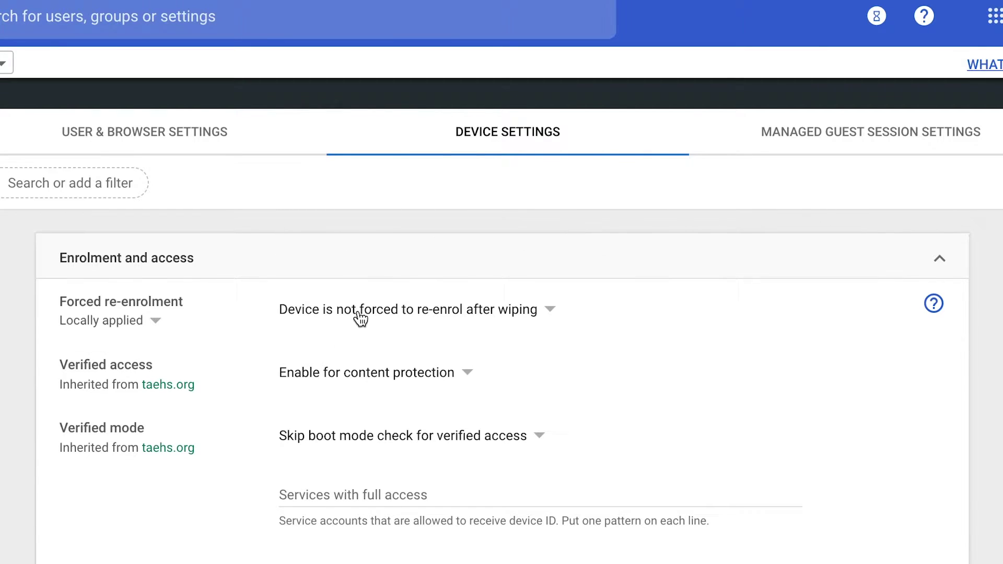
{"action": "left_click", "coordinate": [359, 318]}
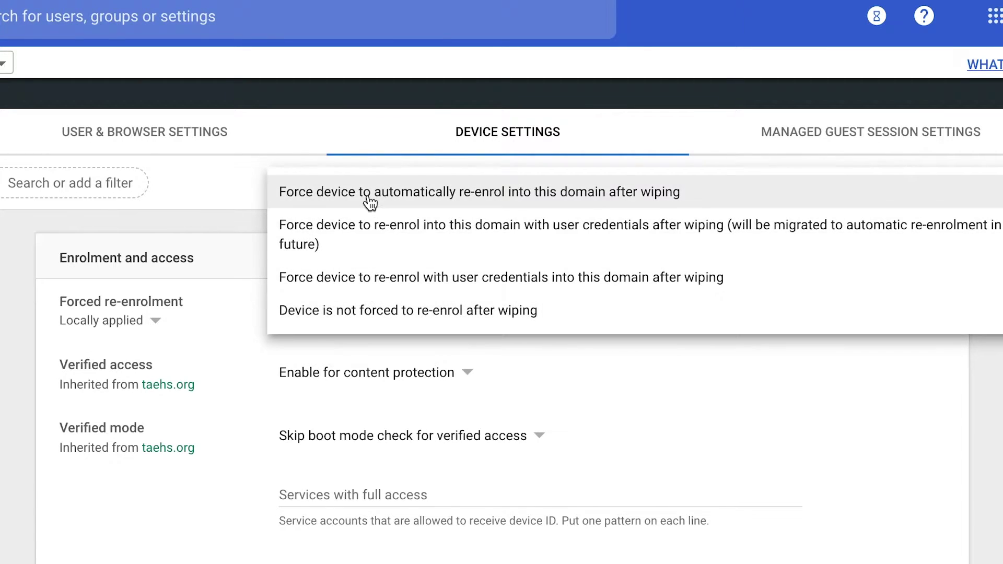
{"action": "left_click", "coordinate": [370, 202]}
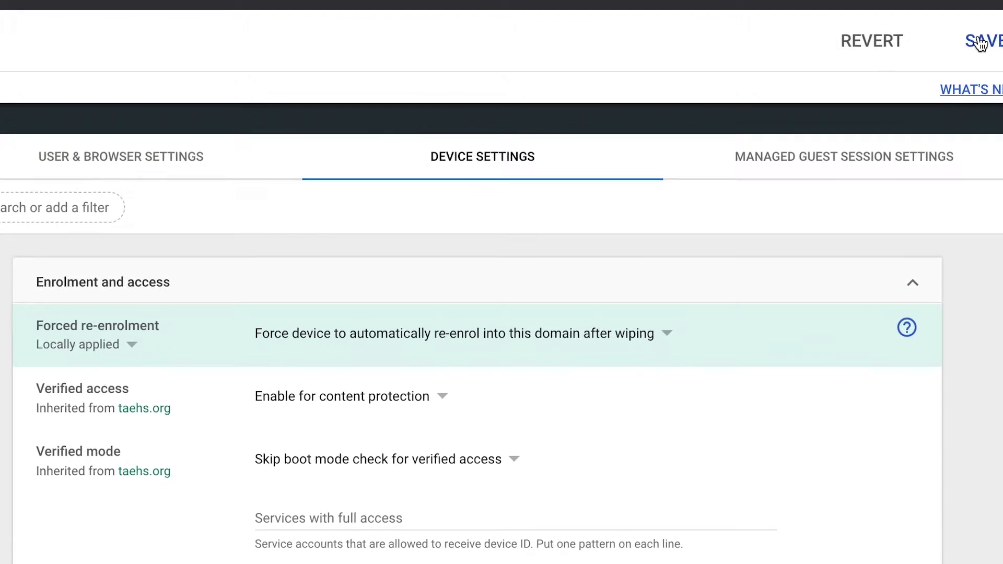
{"action": "left_click", "coordinate": [936, 84]}
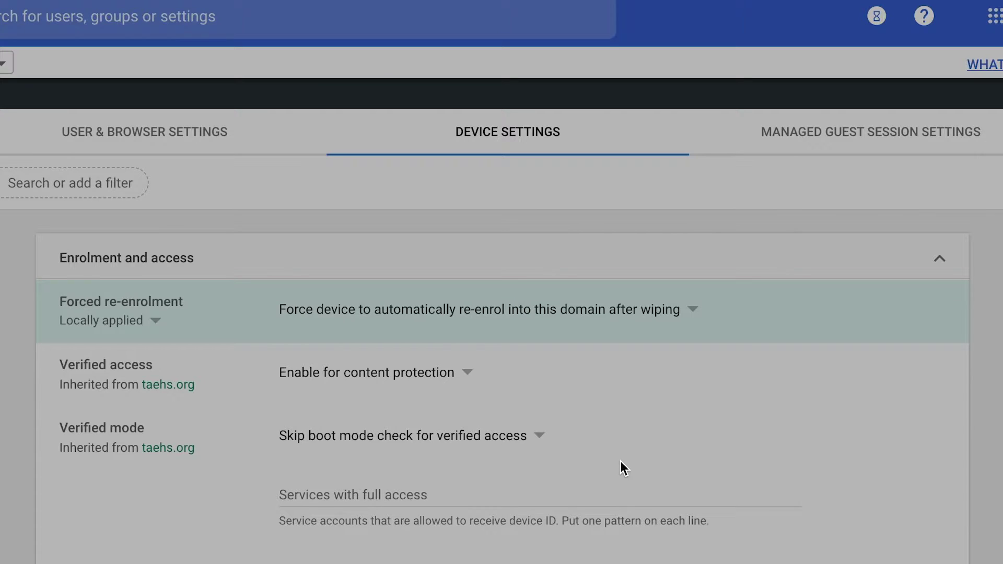
Set the User data policy to 'Do not erase local user data' and save
{"action": "scroll", "coordinate": [617, 548], "scroll_direction": "down", "scroll_amount": 15}
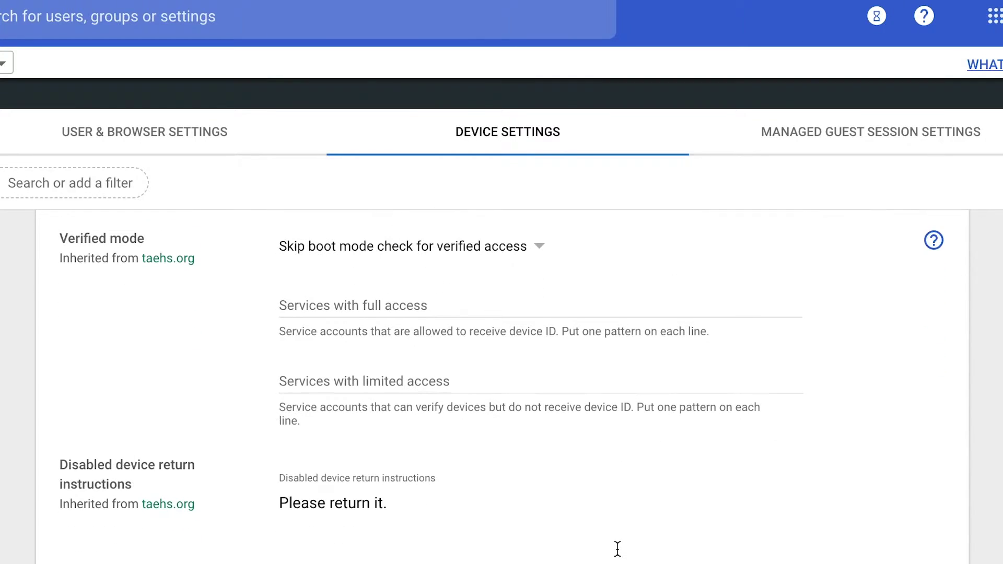
{"action": "scroll", "coordinate": [619, 555], "scroll_direction": "down", "scroll_amount": 8}
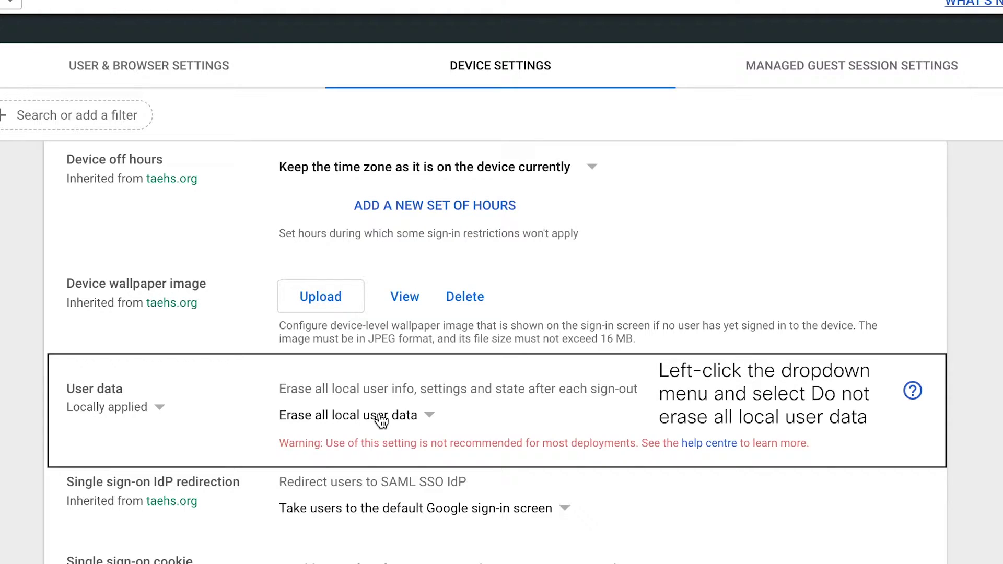
{"action": "left_click", "coordinate": [380, 418]}
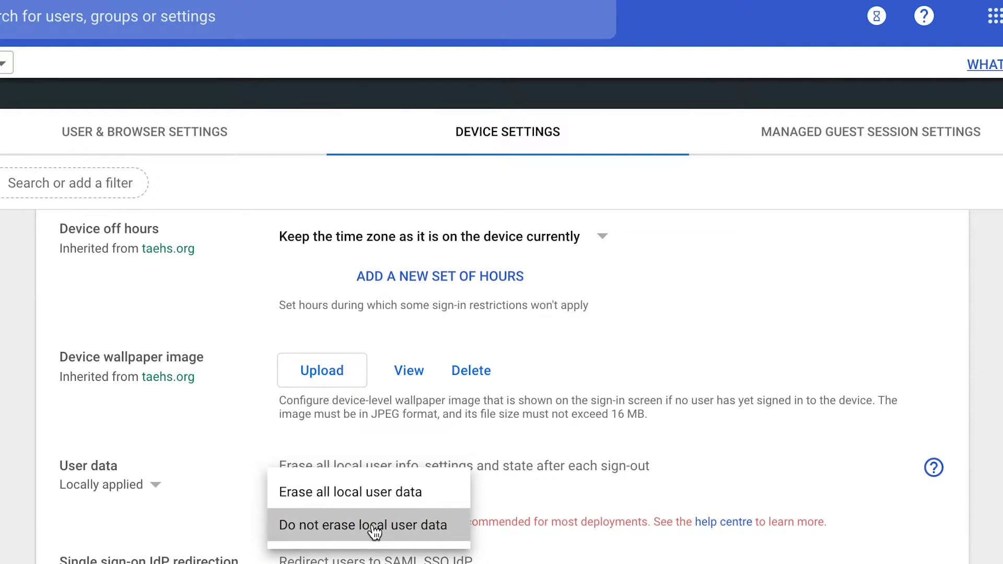
{"action": "left_click", "coordinate": [373, 451]}
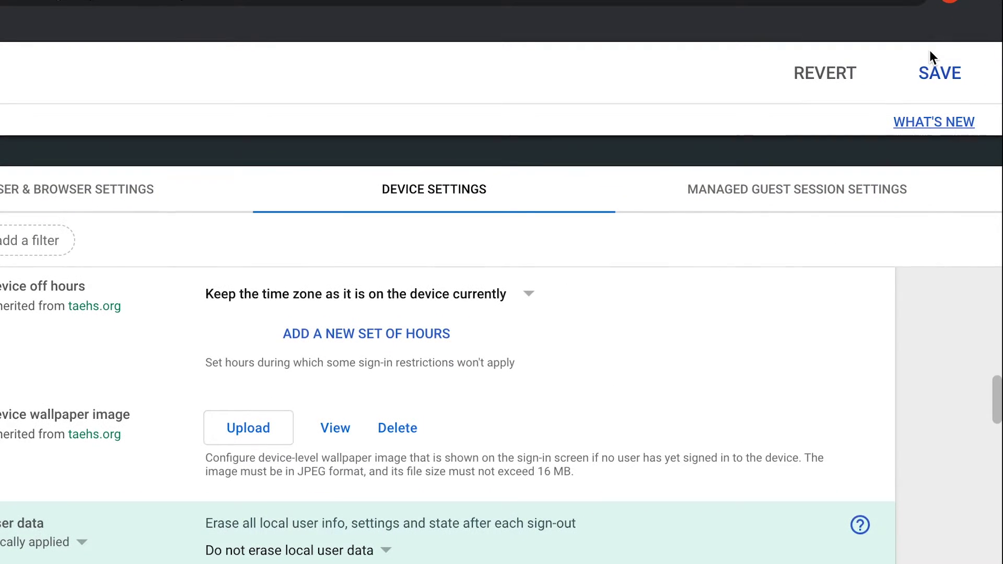
{"action": "left_click", "coordinate": [999, 14]}
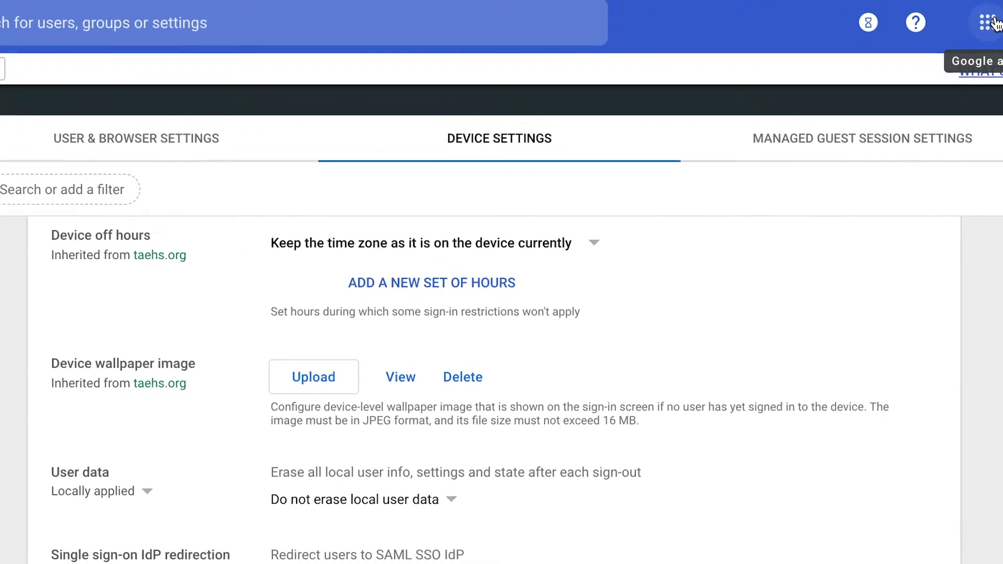
Set Virtual machines to 'Allow usage for virtual machines needed to support Linux apps' and save
{"action": "scroll", "coordinate": [738, 391], "scroll_direction": "down", "scroll_amount": 2}
{"action": "scroll", "coordinate": [738, 386], "scroll_direction": "down", "scroll_amount": 15}
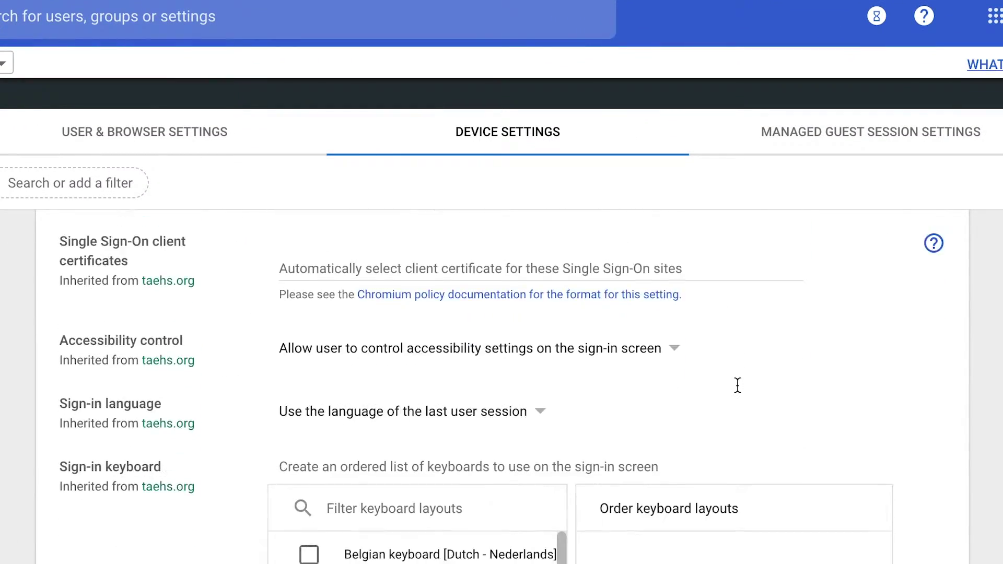
{"action": "scroll", "coordinate": [737, 389], "scroll_direction": "down", "scroll_amount": 15}
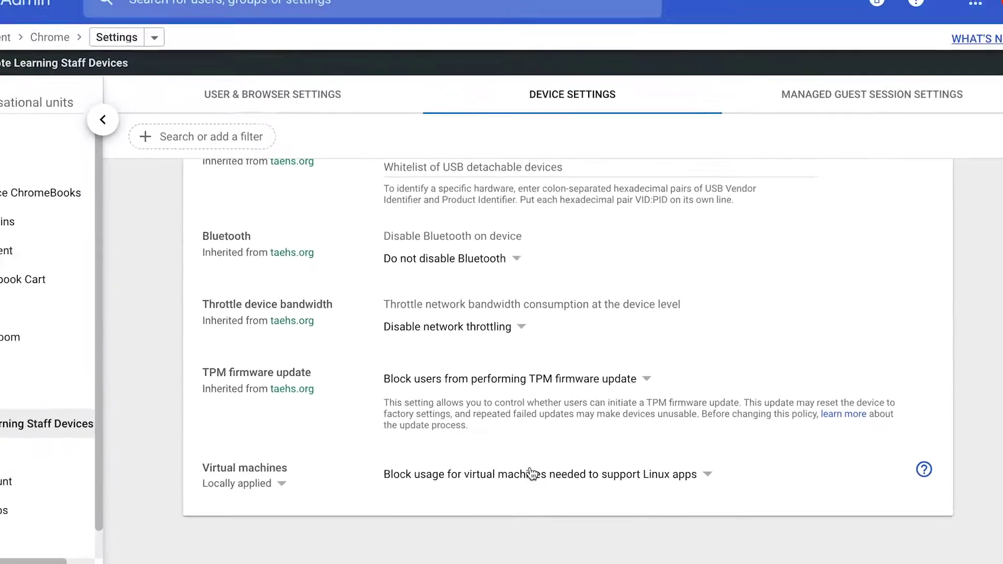
{"action": "left_click", "coordinate": [447, 403]}
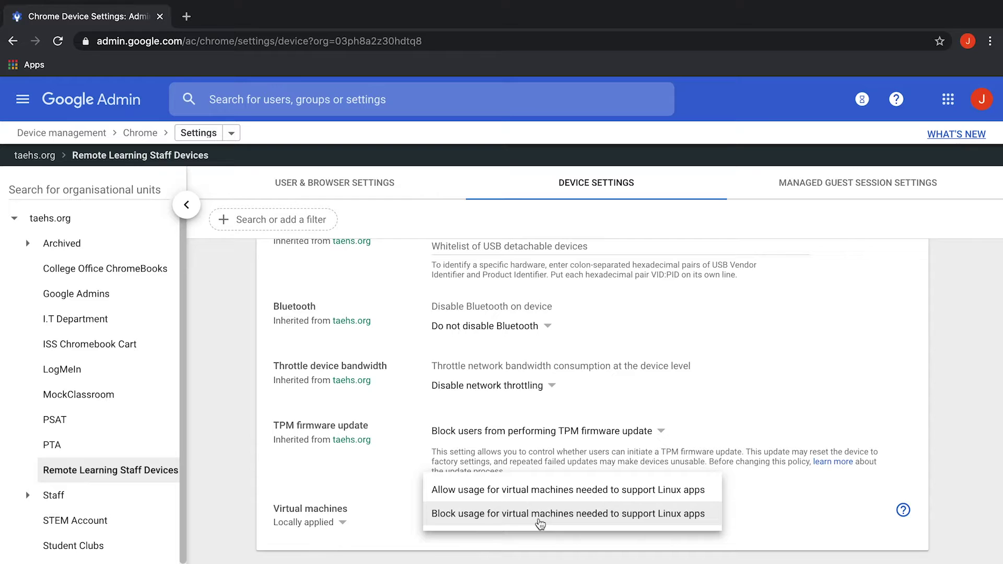
{"action": "left_click", "coordinate": [444, 360]}
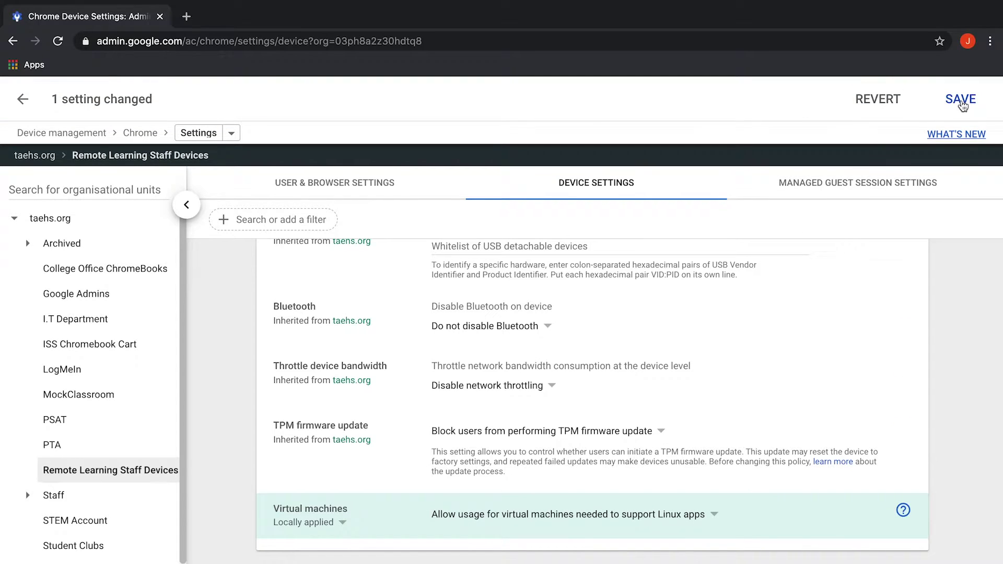
{"action": "left_click", "coordinate": [962, 103]}
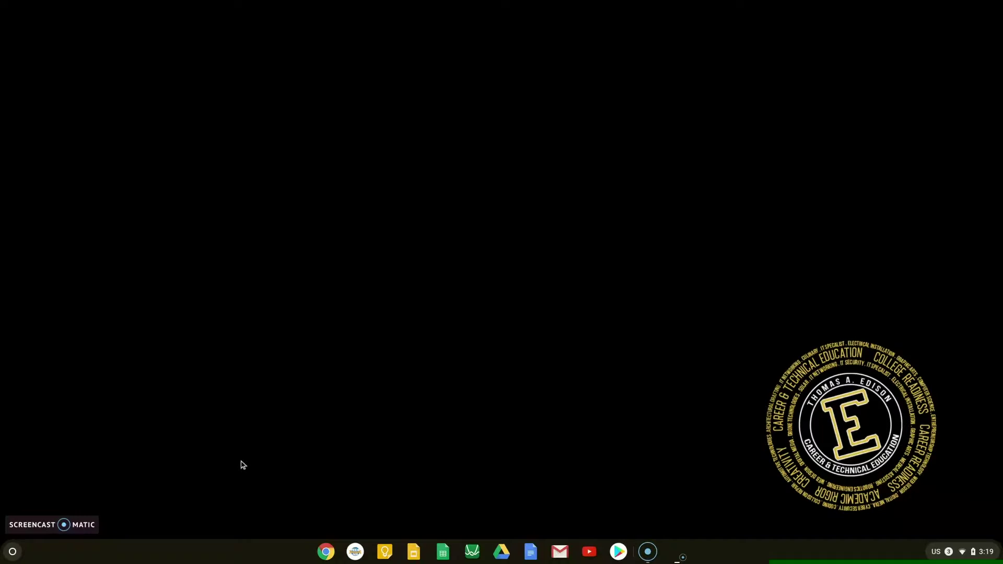
Open the shelf launcher to search for the Settings app
{"action": "left_click", "coordinate": [16, 551]}
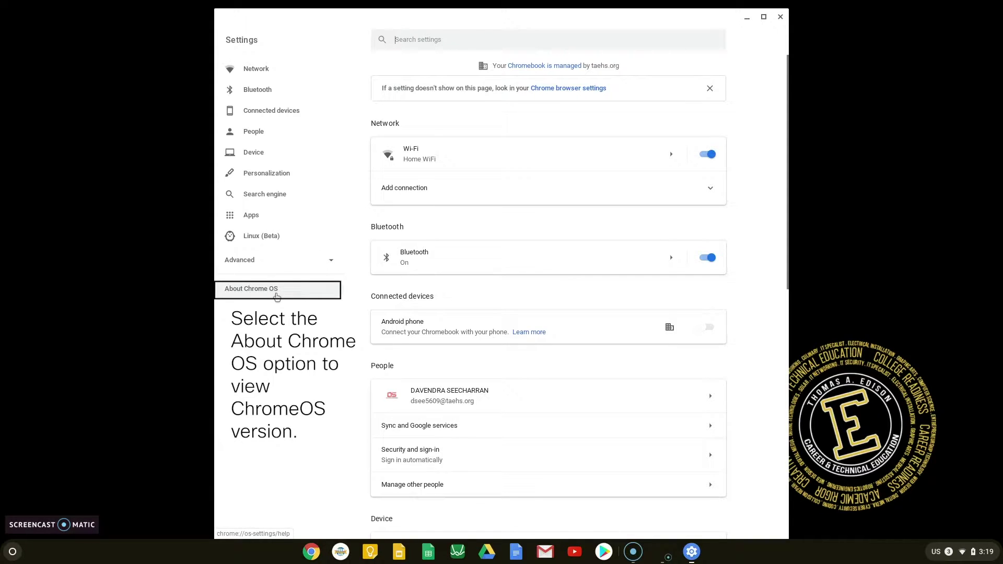
Under About Chrome OS, check version 81.0.4044.127 for updates
{"action": "left_click", "coordinate": [277, 296]}
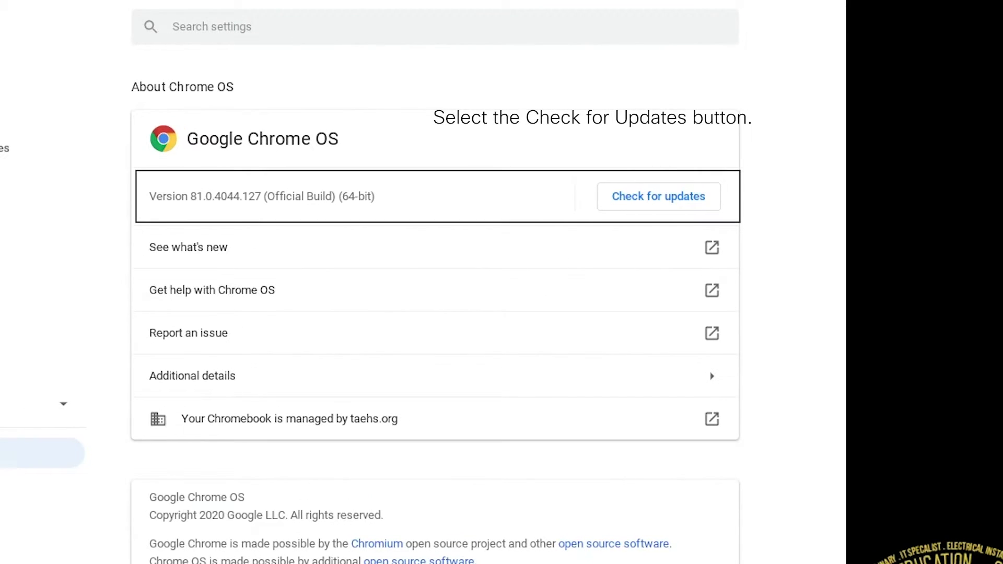
{"action": "left_click", "coordinate": [657, 208]}
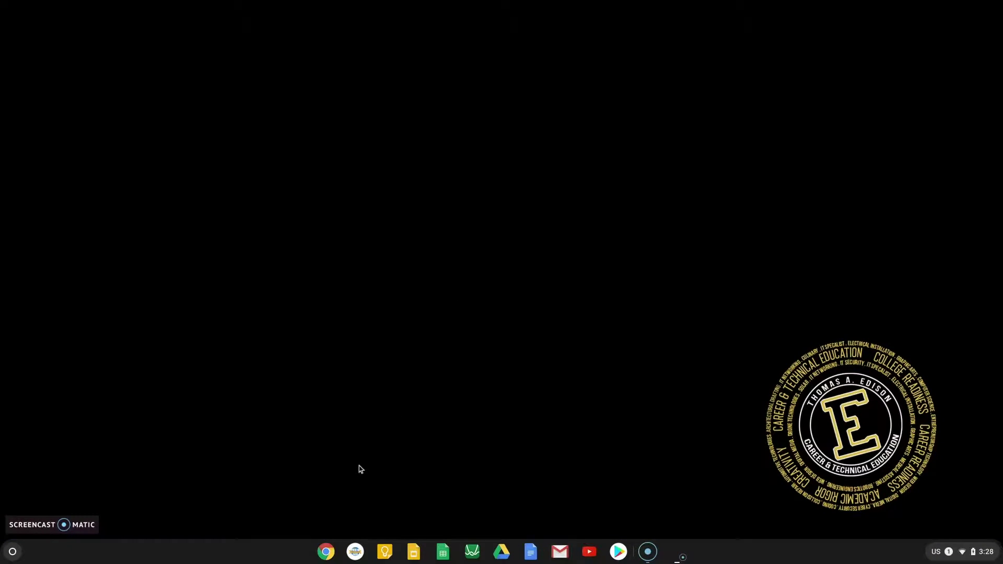
Open a new Chrome window and browse to netacad.com
{"action": "left_click", "coordinate": [326, 551]}
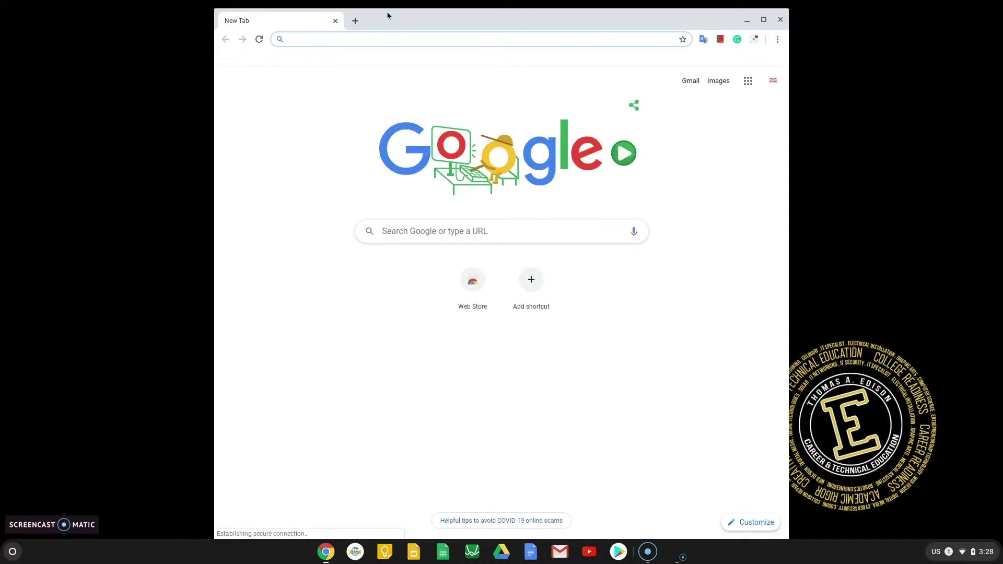
{"action": "type", "text": "netacad."}
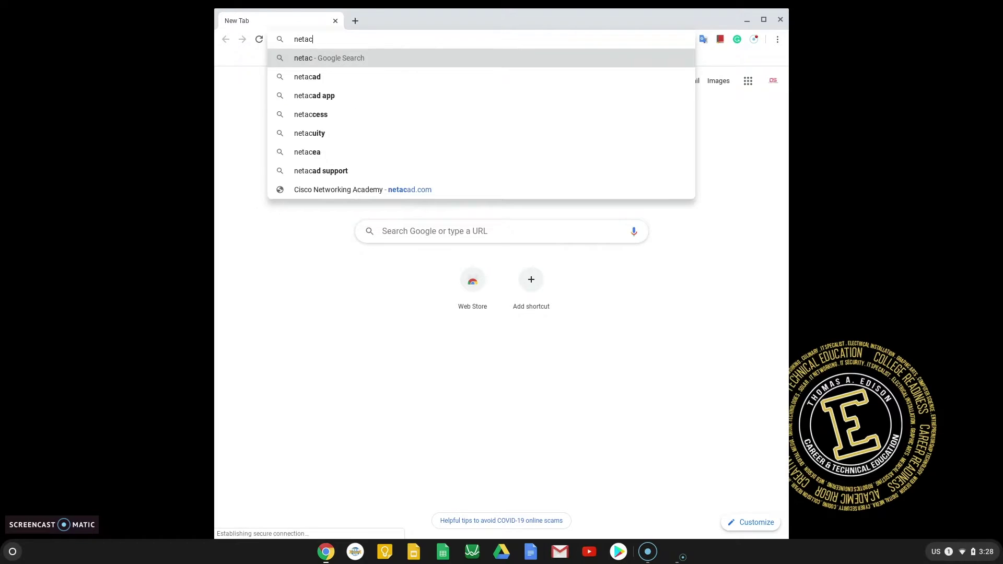
{"action": "type", "text": "com"}
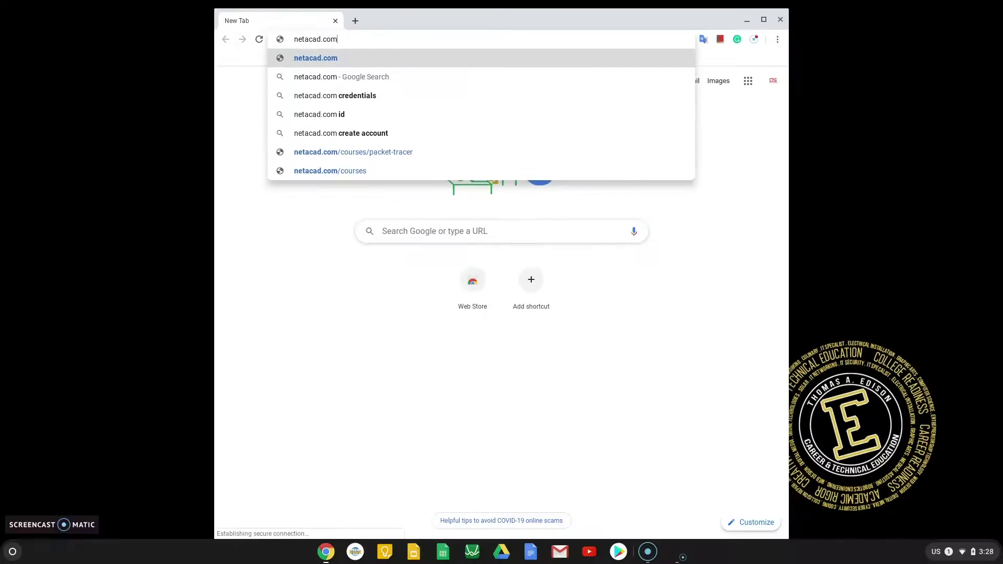
{"action": "key", "text": "Return"}
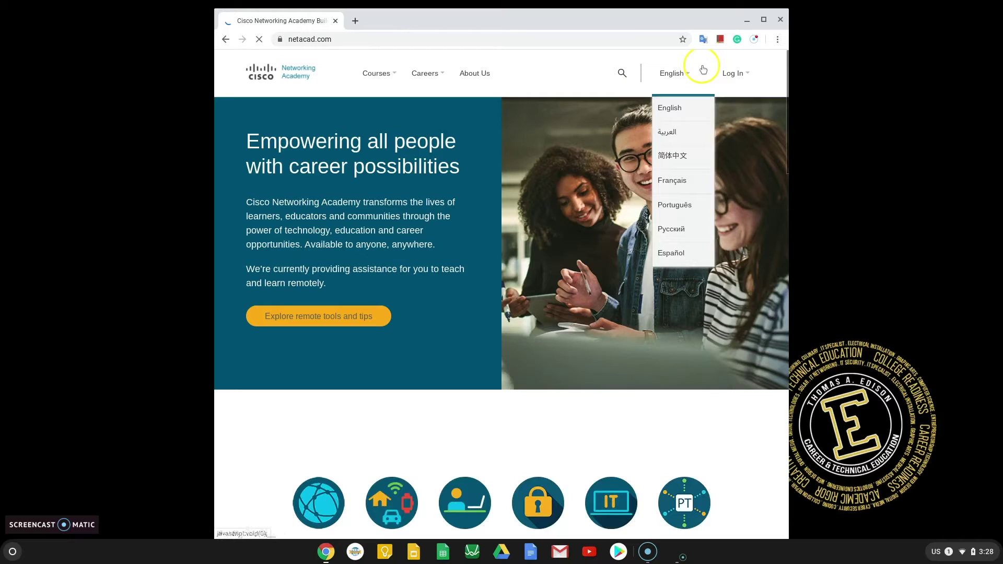
Log in to NetAcad with the Cisco account e-mail and password
{"action": "left_click", "coordinate": [729, 74]}
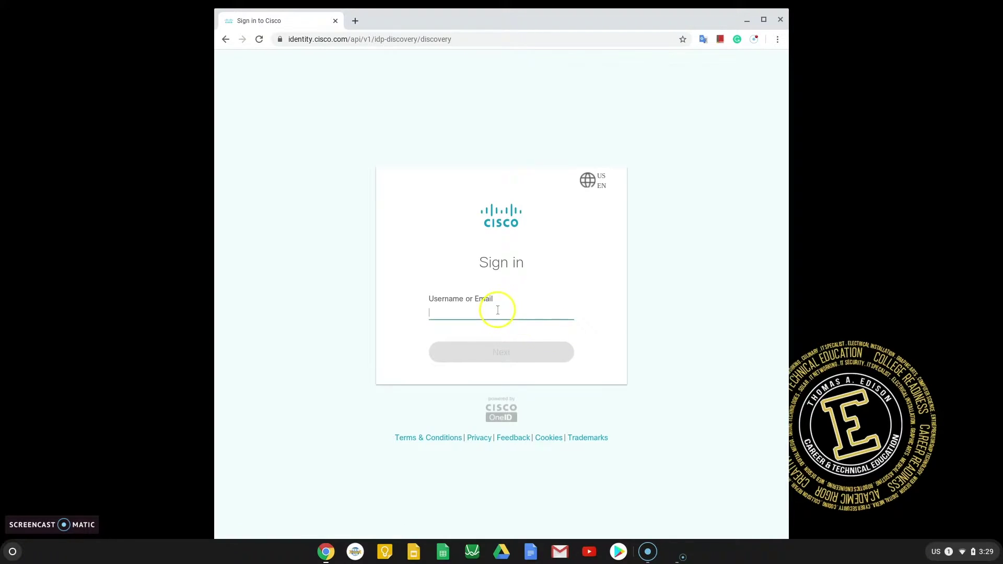
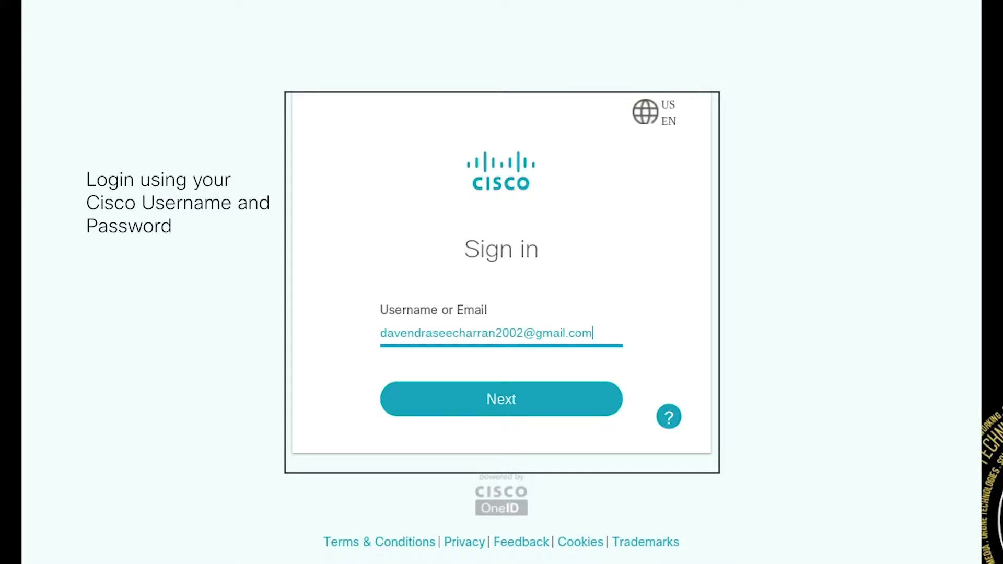
{"action": "key", "text": "Return"}
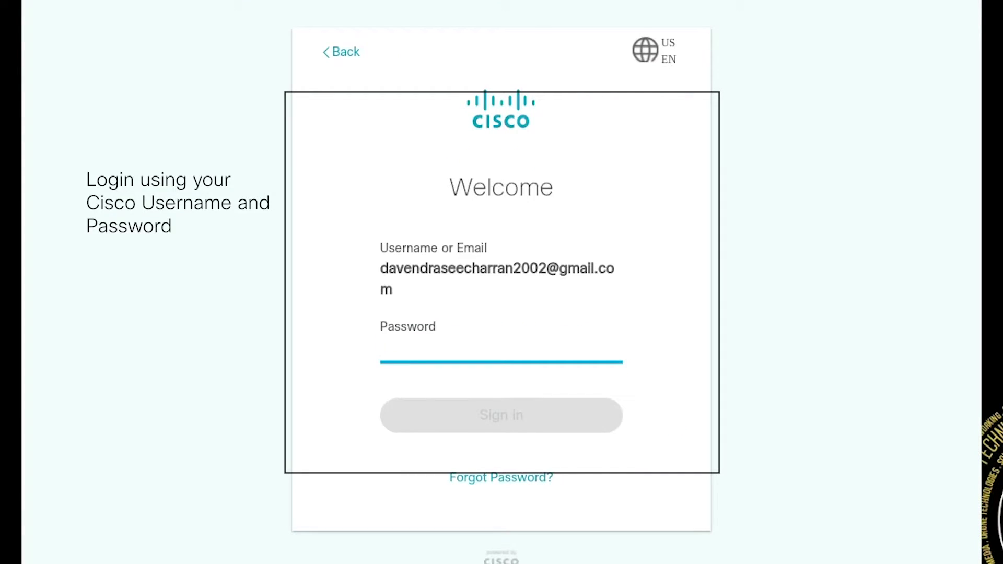
{"action": "type", "text": "•••••••••"}
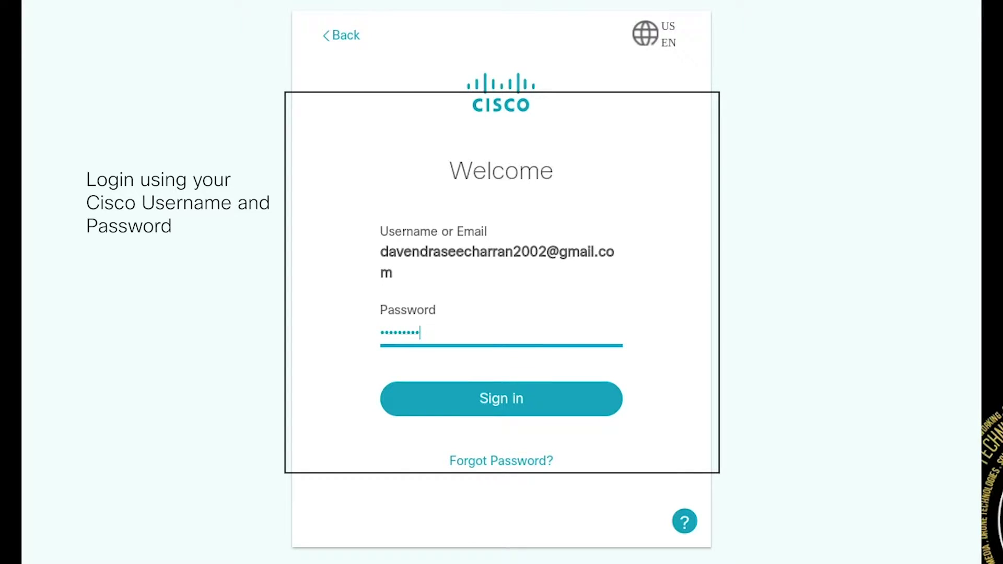
{"action": "left_click", "coordinate": [517, 389]}
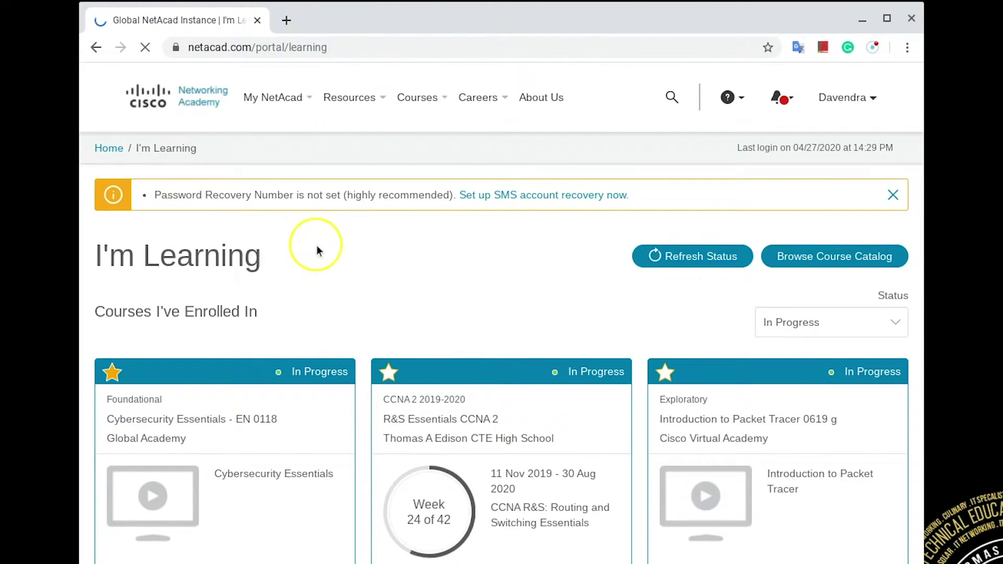
From Resources > Download Packet Tracer, download the Linux 7.3.0 64-bit installer
{"action": "left_click", "coordinate": [416, 76]}
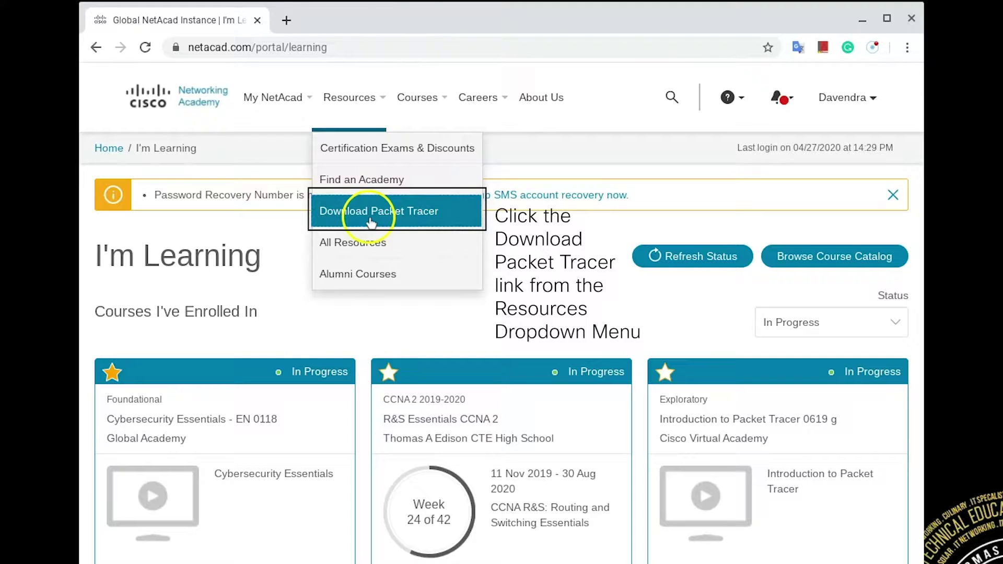
{"action": "left_click", "coordinate": [371, 222]}
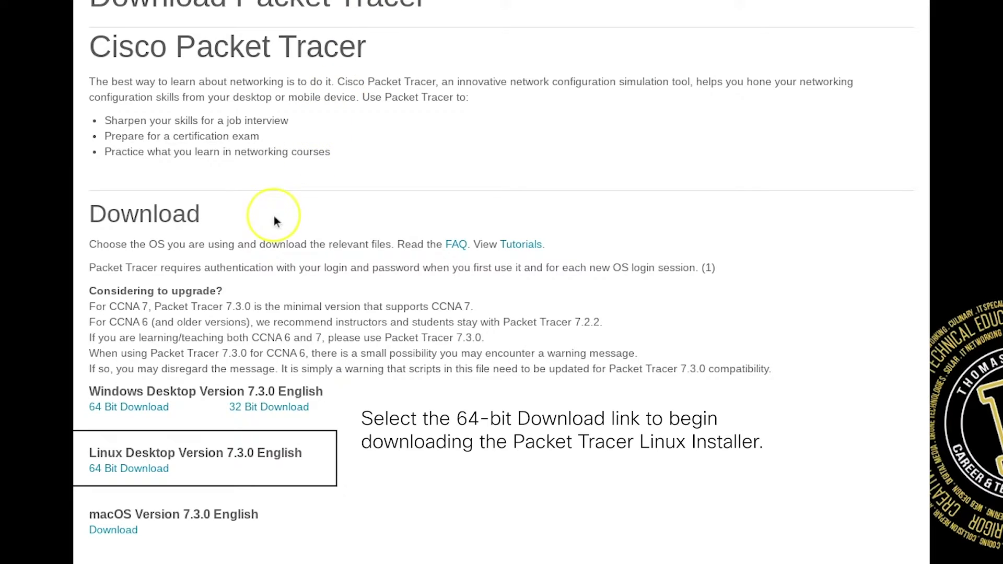
{"action": "left_click", "coordinate": [147, 473]}
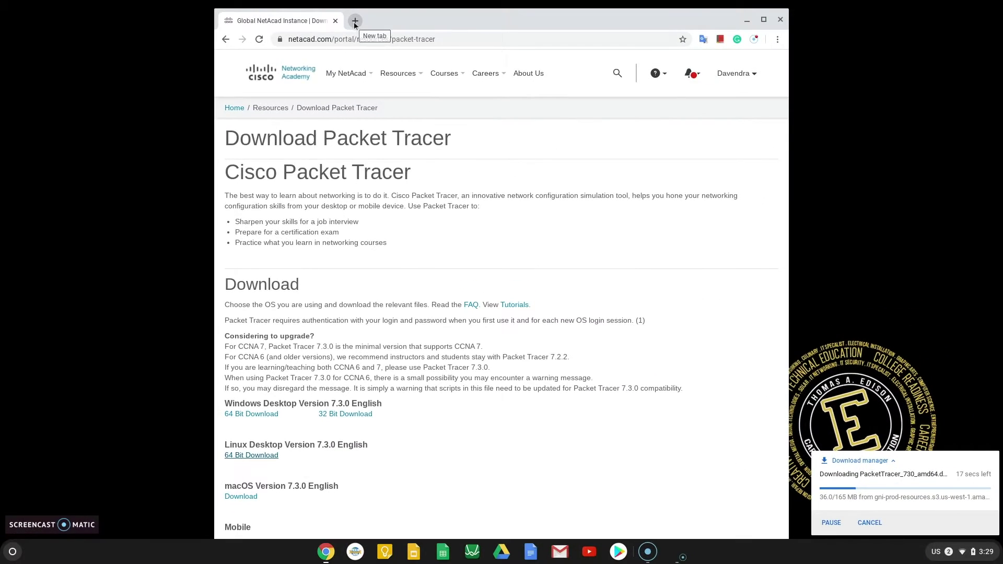
{"action": "left_click", "coordinate": [351, 20]}
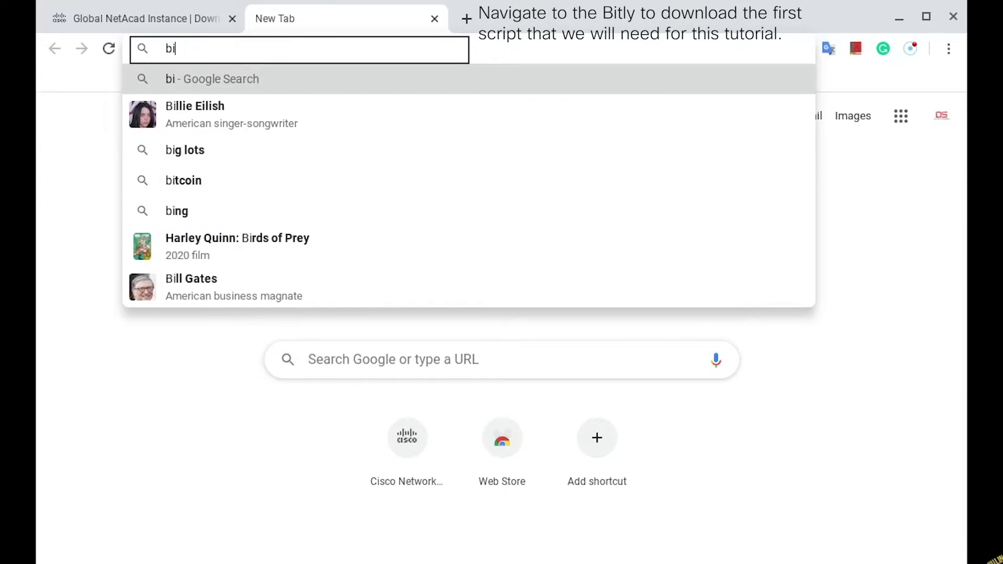
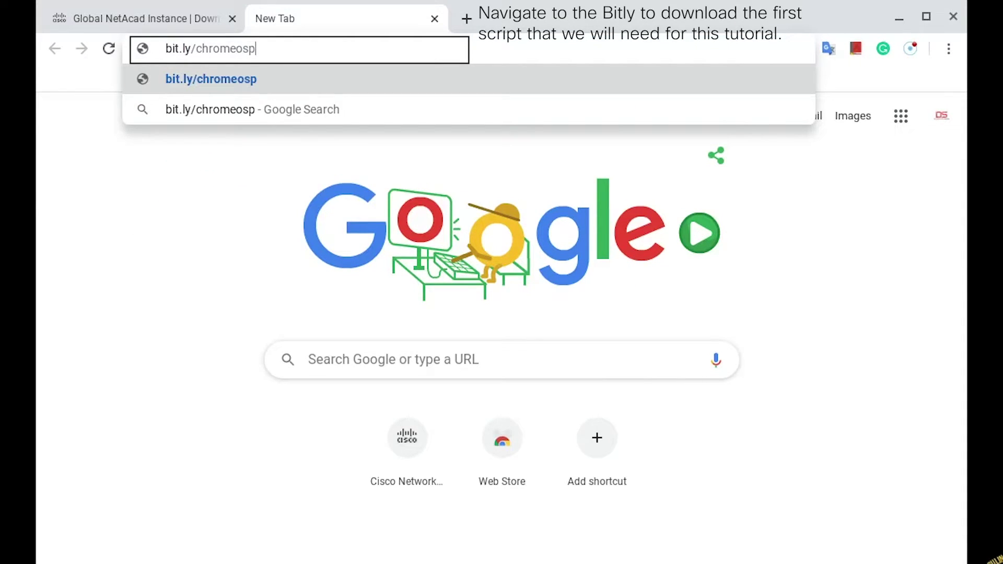
{"action": "key", "text": "Return"}
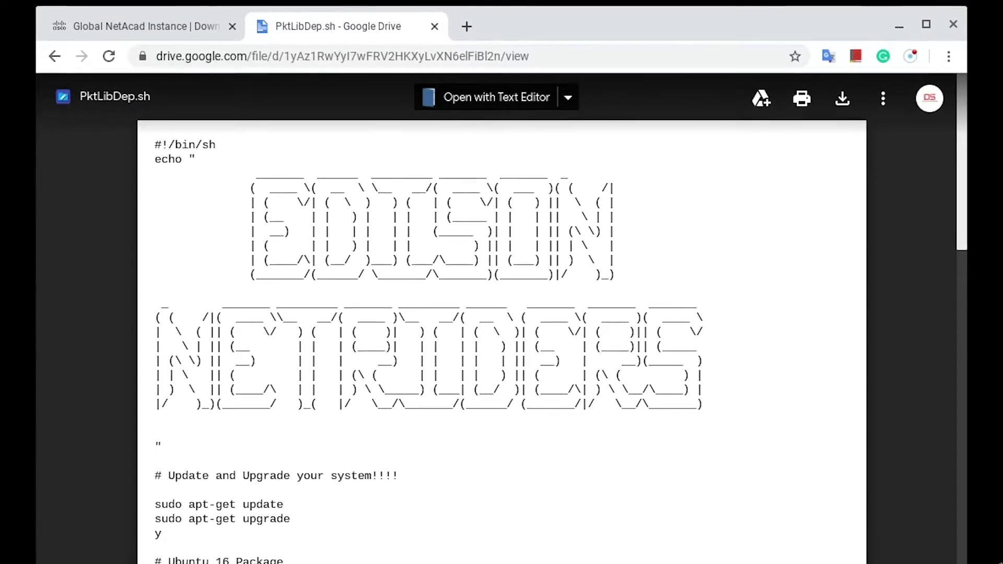
{"action": "left_click", "coordinate": [466, 29]}
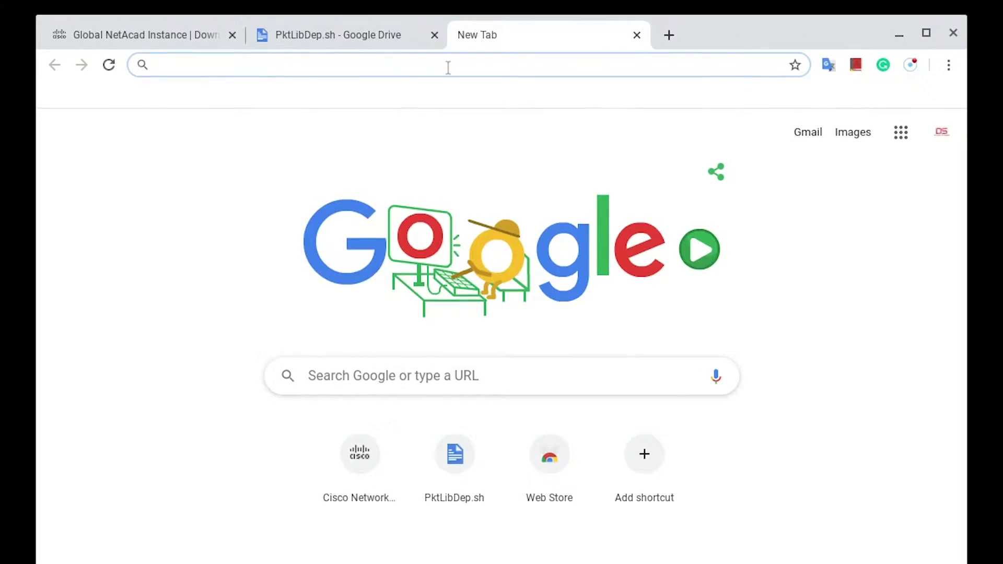
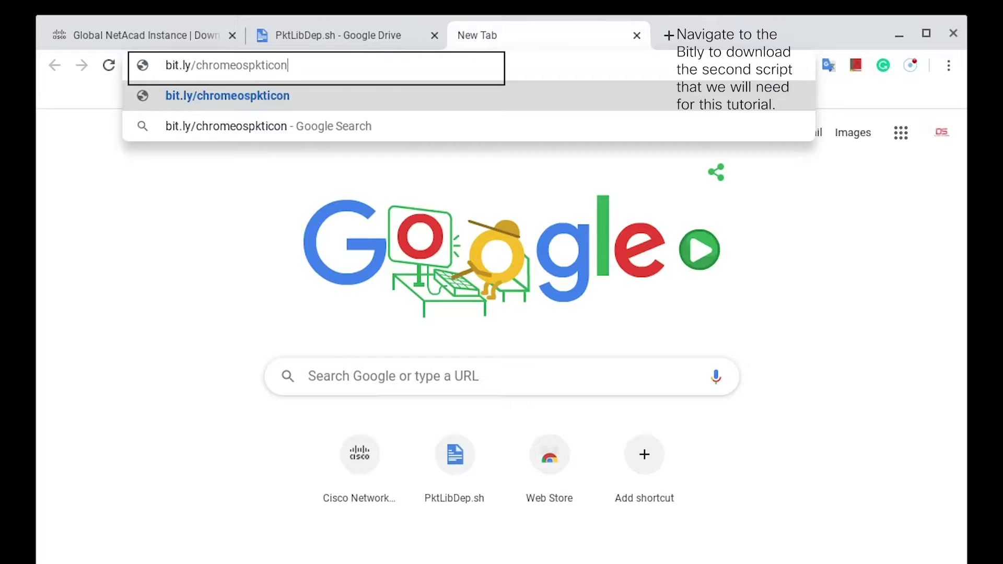
{"action": "key", "text": "Return"}
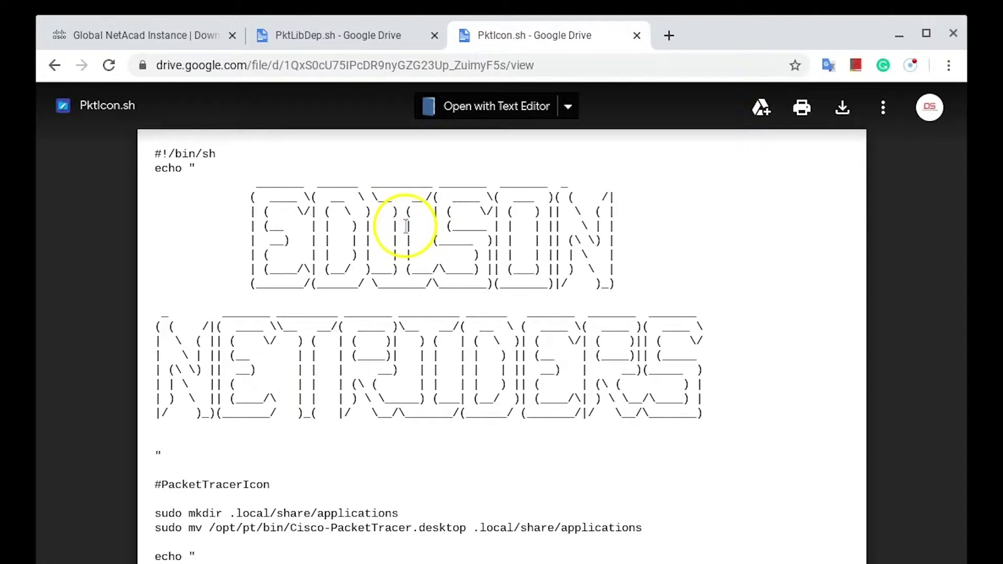
{"action": "left_click", "coordinate": [841, 108]}
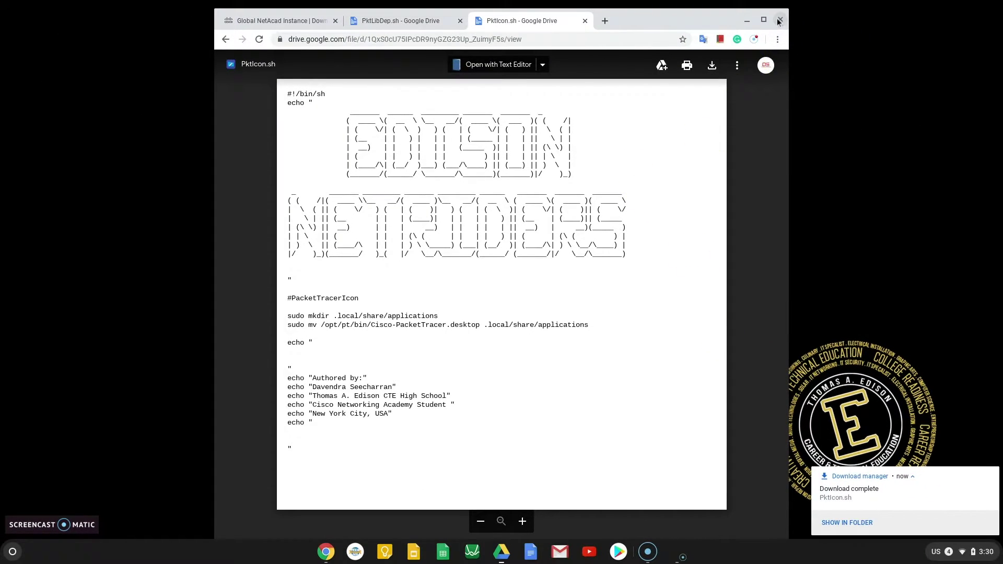
Close Chrome and launch Settings by searching 'settings' in the Launcher
{"action": "left_click", "coordinate": [779, 21]}
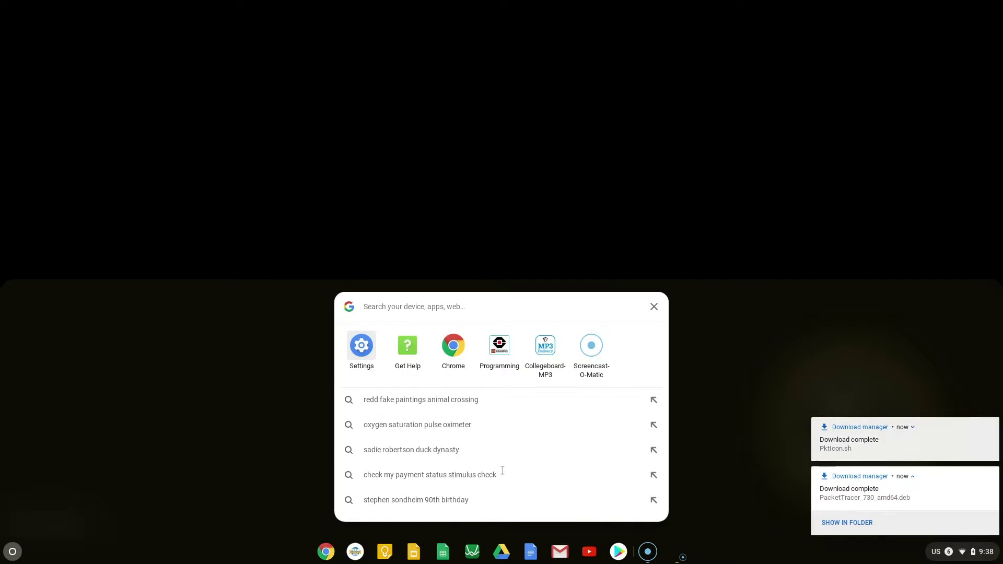
{"action": "type", "text": "settings"}
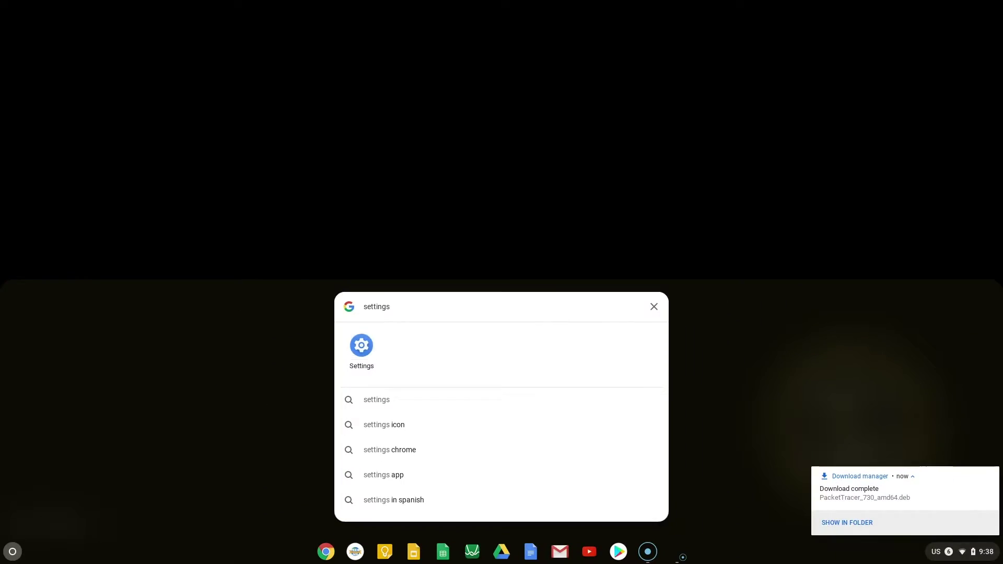
{"action": "left_click", "coordinate": [263, 290]}
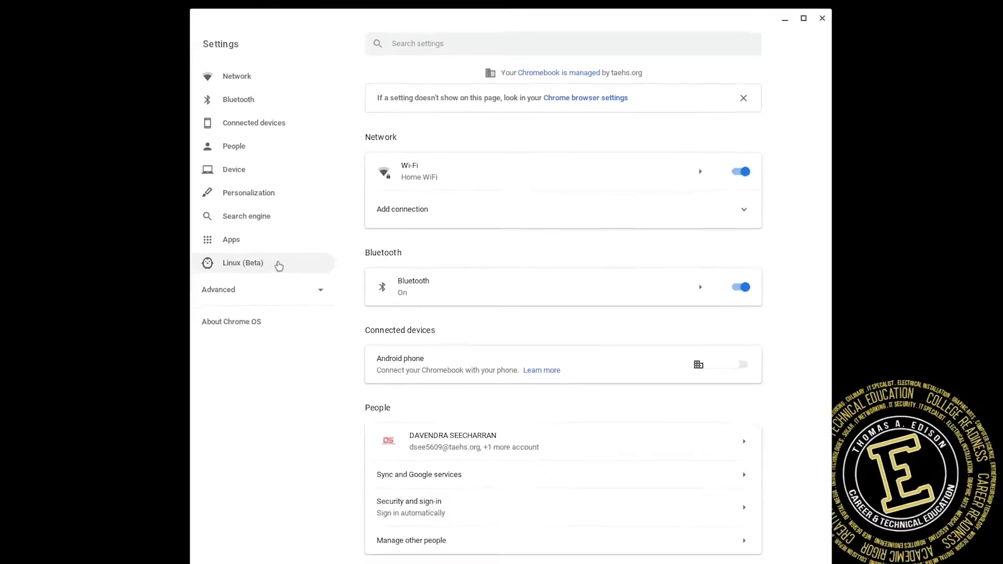
Turn on Linux (Beta) in Settings and start its installation
{"action": "left_click", "coordinate": [208, 396]}
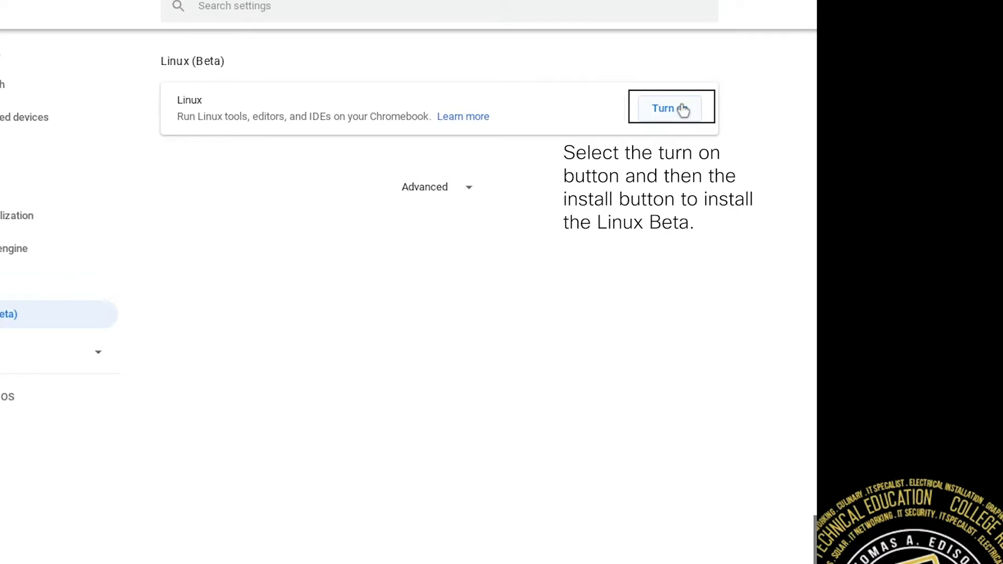
{"action": "left_click", "coordinate": [682, 110]}
{"action": "left_click", "coordinate": [647, 410]}
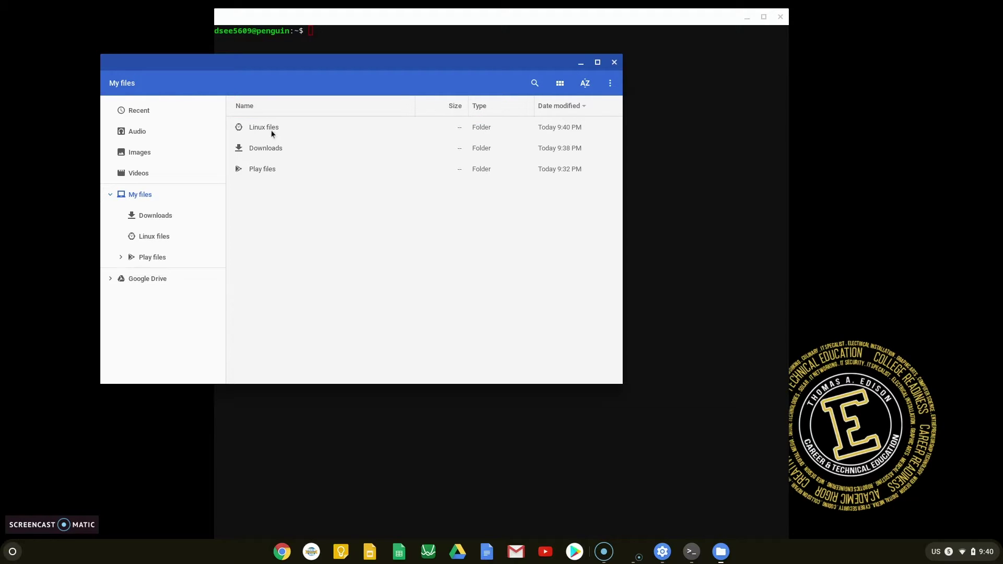
Drag PacketTracer_730_amd64.deb, PktIcon.sh and PktLibDep.sh from Downloads onto Linux files, then check copy progress
{"action": "double_click", "coordinate": [271, 148]}
{"action": "left_click", "coordinate": [291, 127]}
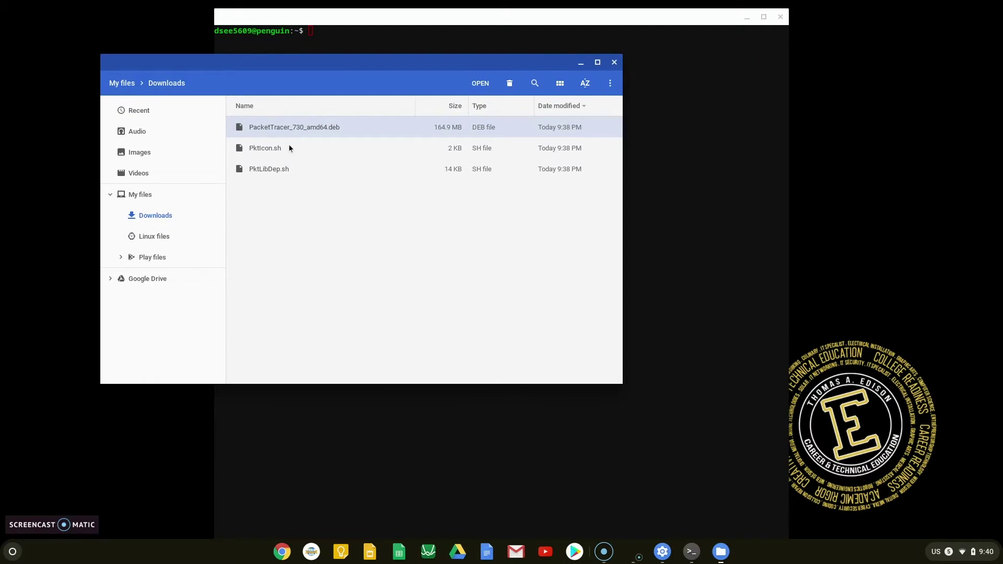
{"action": "left_click_drag", "start_coordinate": [282, 128], "coordinate": [156, 236]}
{"action": "left_click", "coordinate": [289, 148]}
{"action": "left_click_drag", "start_coordinate": [290, 148], "coordinate": [155, 238]}
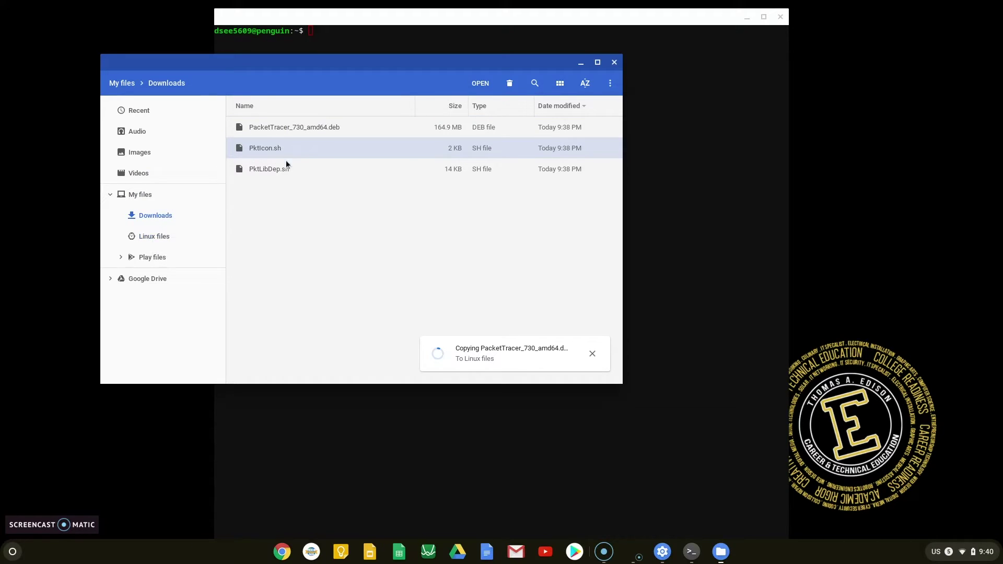
{"action": "left_click", "coordinate": [303, 166]}
{"action": "left_click_drag", "start_coordinate": [303, 169], "coordinate": [155, 238]}
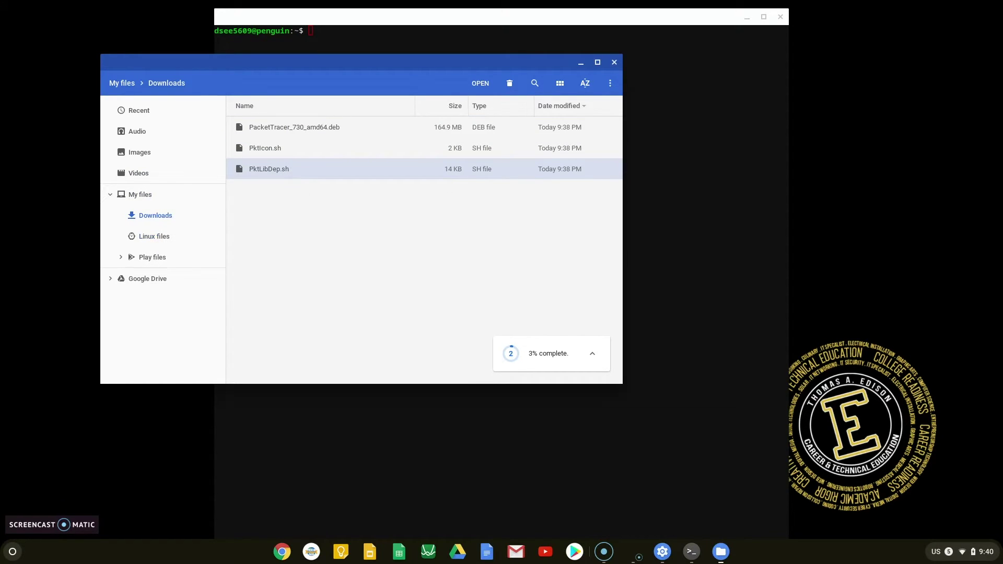
{"action": "left_click", "coordinate": [592, 353]}
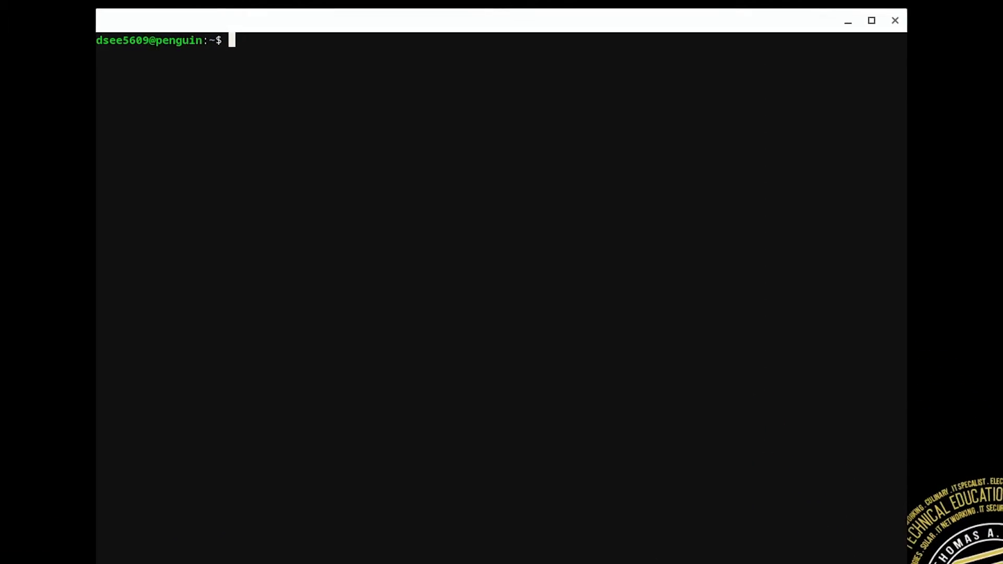
Run ls, make PktLibDep.sh executable with sudo chmod +x, and type sudo ./PktLibDep.sh
{"action": "type", "text": "ls"}
{"action": "key", "text": "Return"}
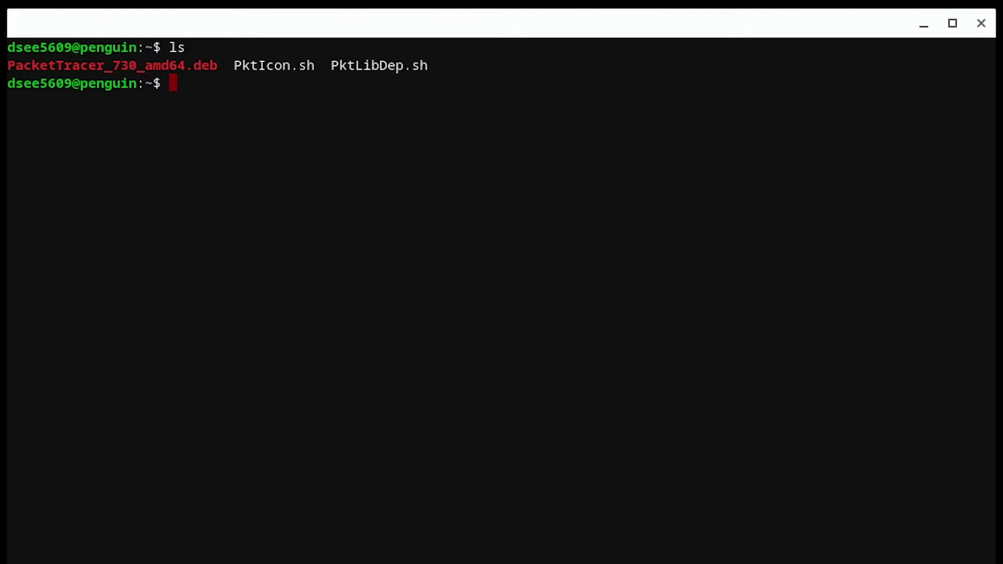
{"action": "type", "text": "sudo ch"}
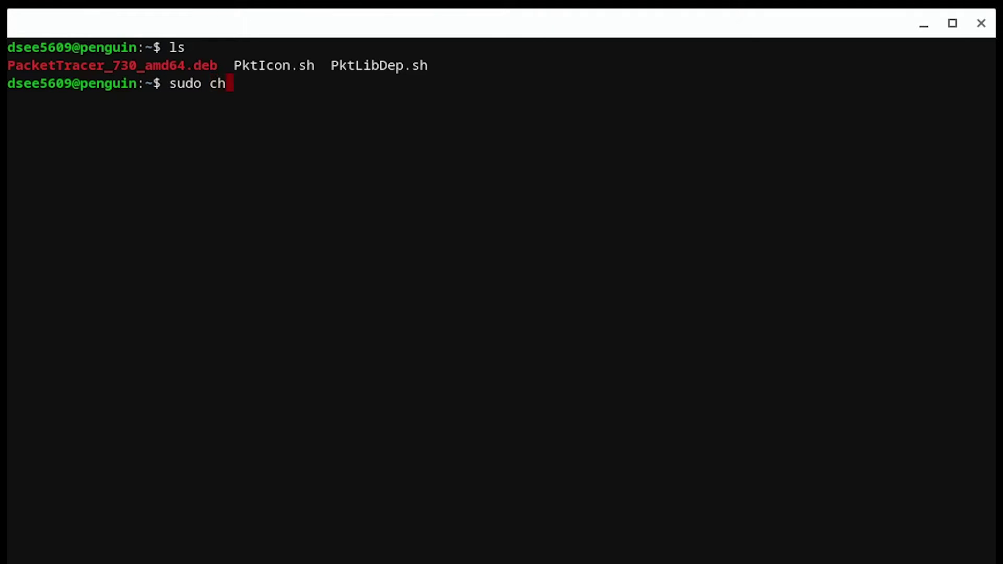
{"action": "type", "text": "mod +x Pkt"}
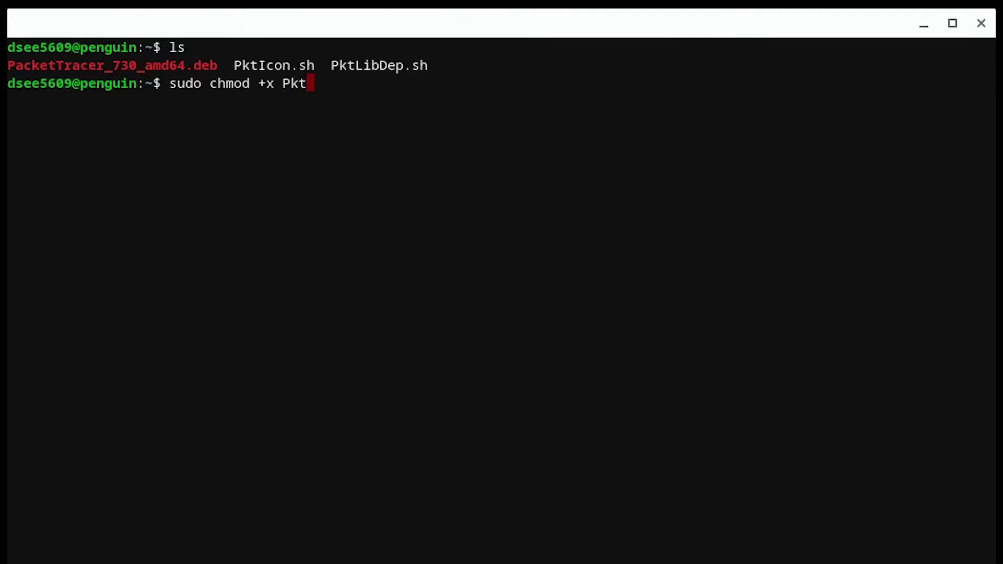
{"action": "type", "text": "L"}
{"action": "key", "text": "Tab"}
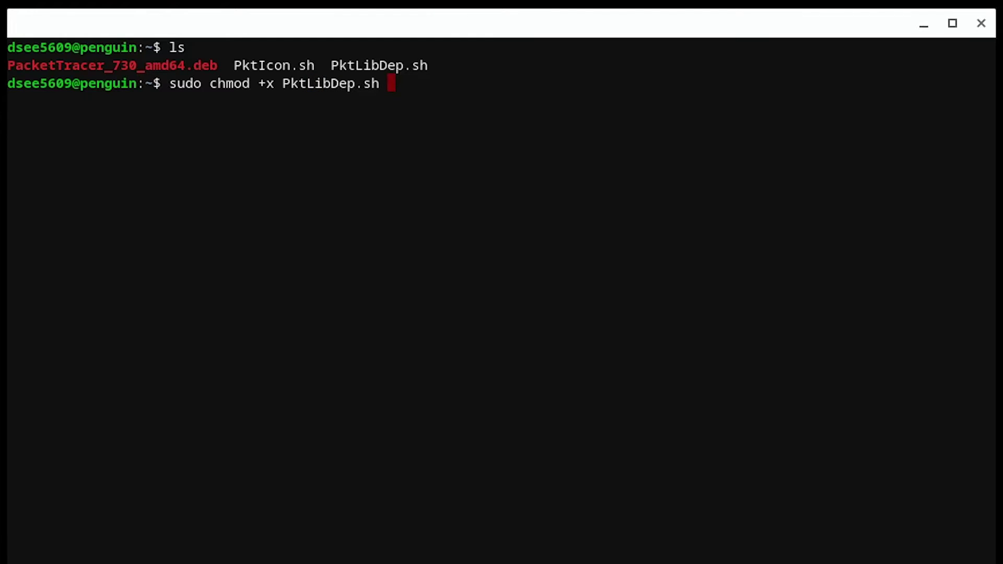
{"action": "key", "text": "Return"}
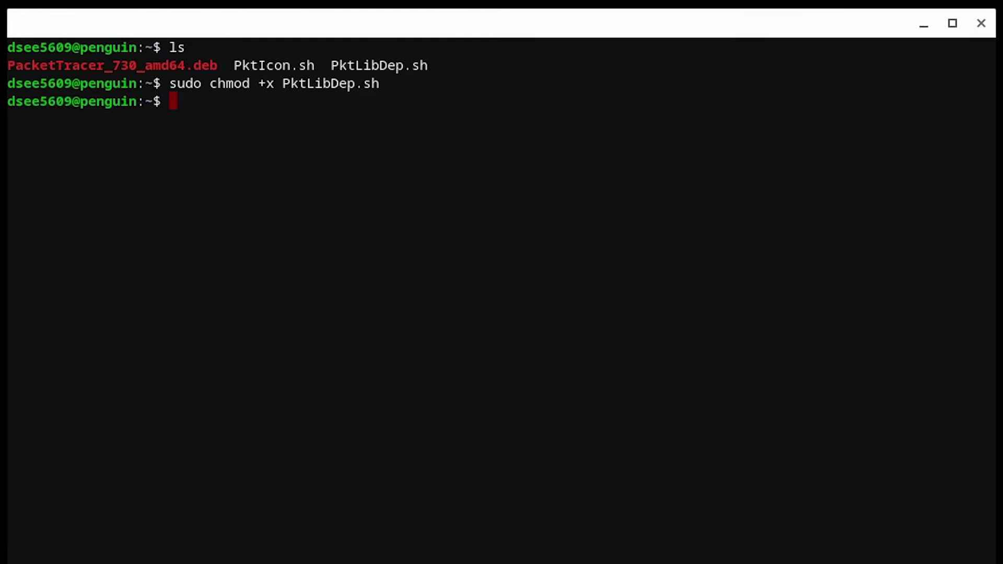
{"action": "type", "text": "sudo ./PktLibDep.sh"}
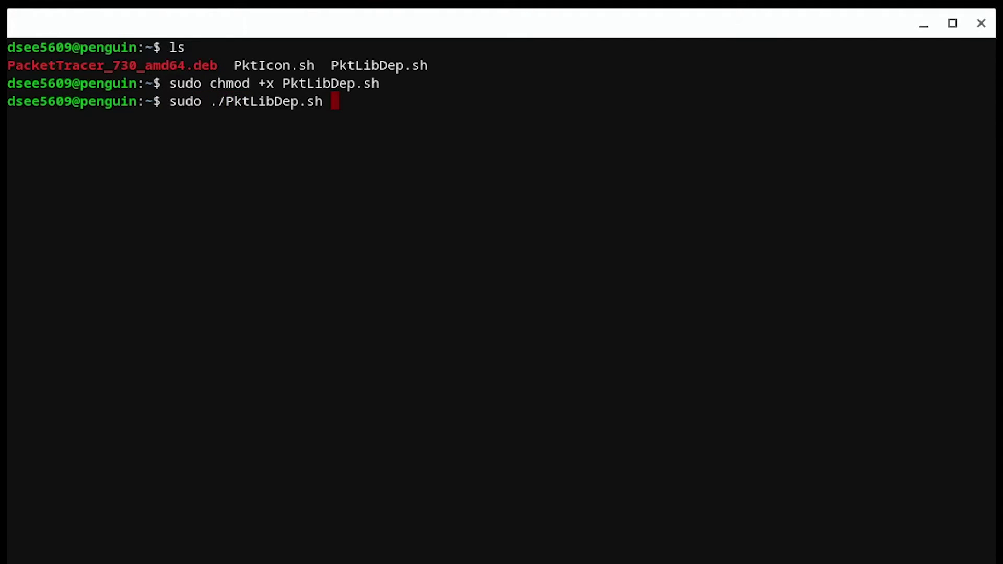
Run sudo ./PktLibDep.sh and answer y to both apt prompts to install the packages
{"action": "key", "text": "Return"}
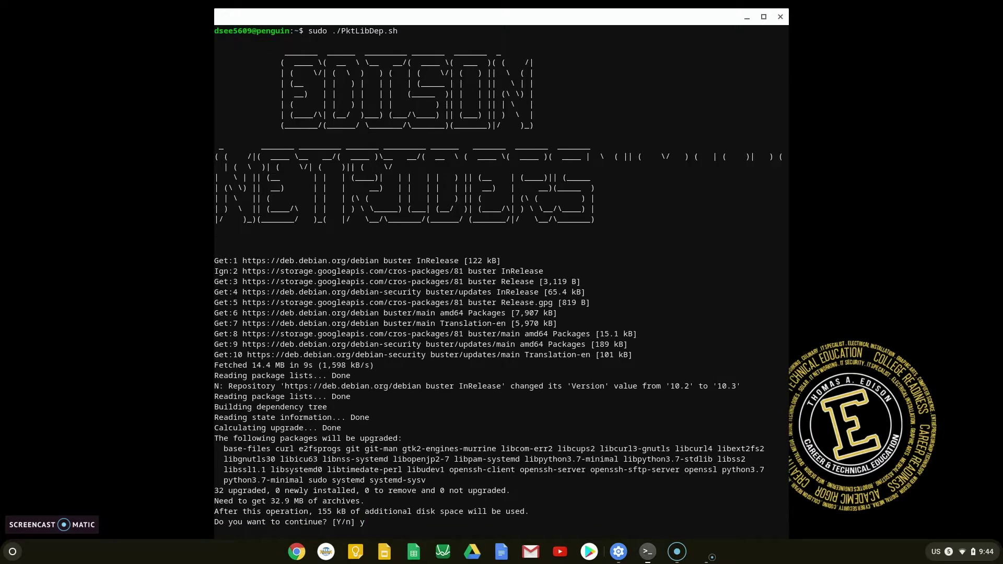
{"action": "type", "text": "y"}
{"action": "key", "text": "Return"}
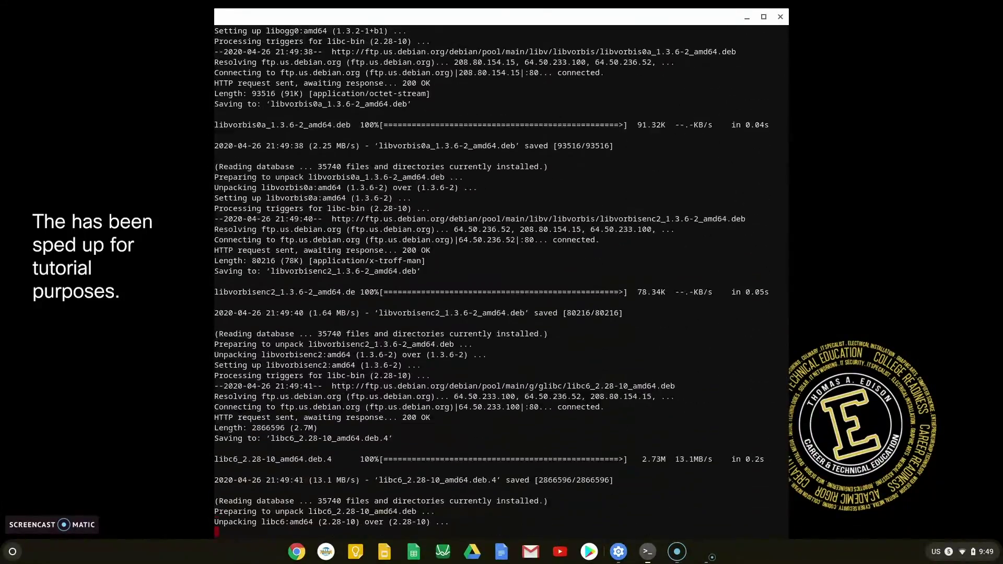
{"action": "type", "text": "y"}
{"action": "key", "text": "Return"}
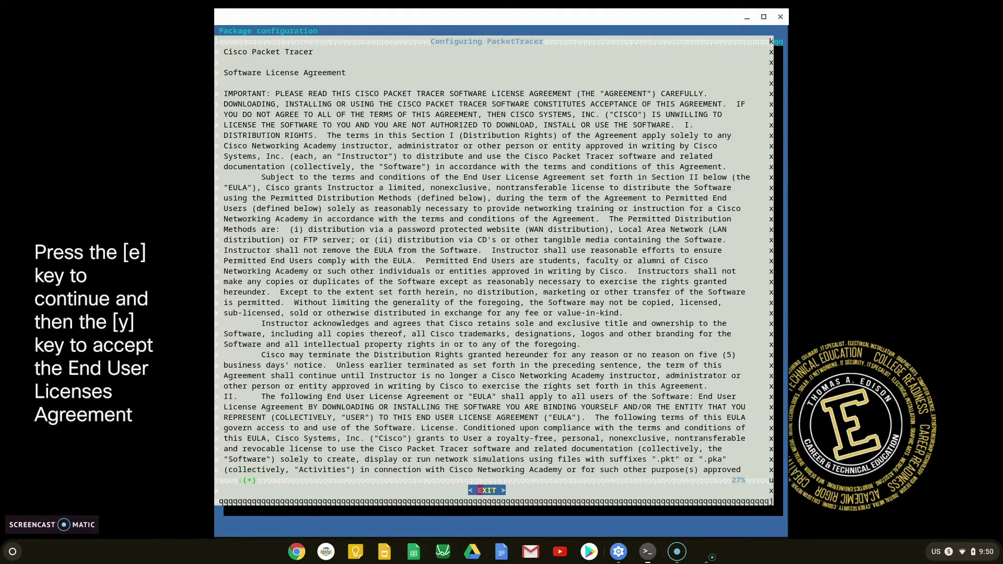
Skip the license text and answer y to install qt-at-spi and other missing Qt dependencies
{"action": "key", "text": "e"}
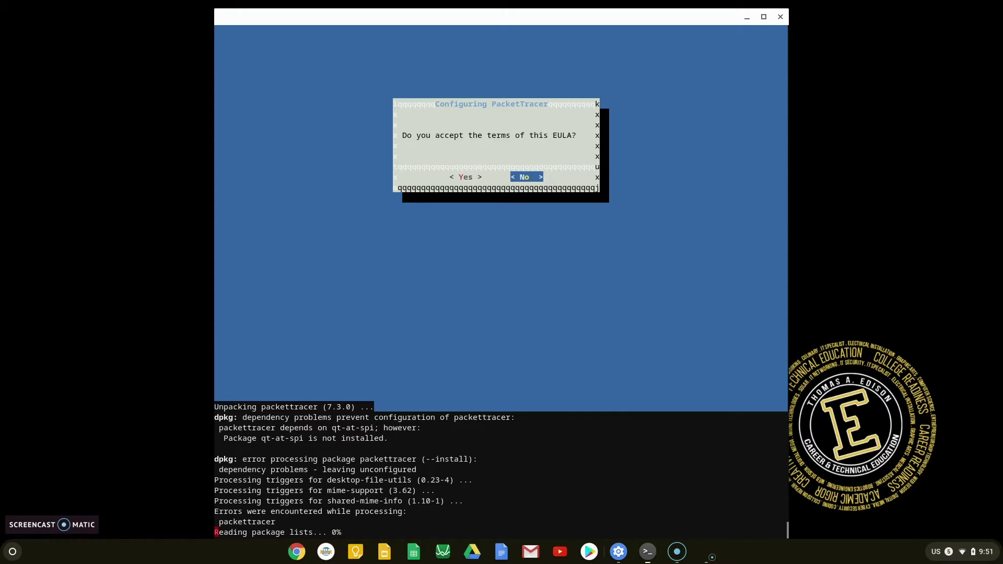
{"action": "type", "text": "y"}
{"action": "key", "text": "Return"}
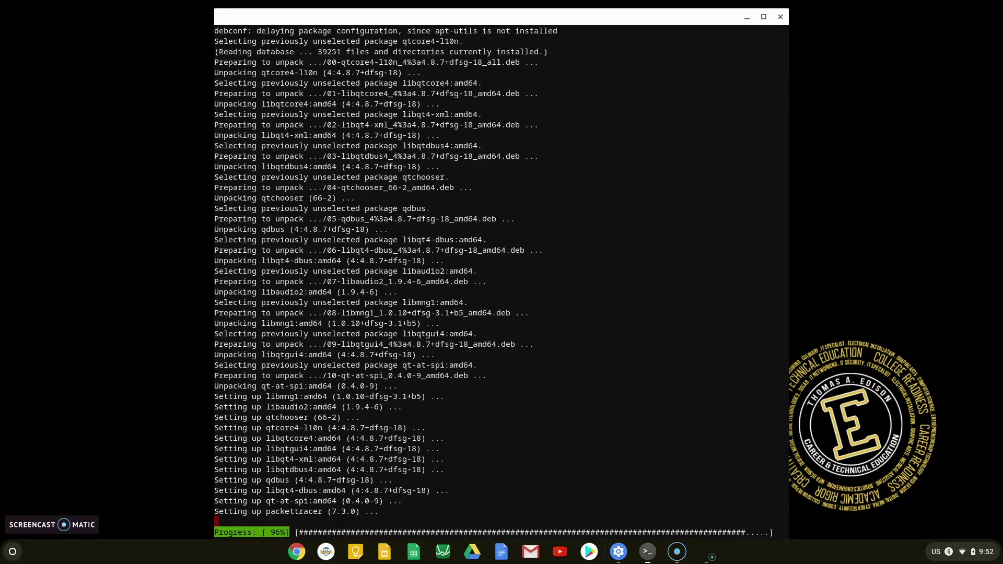
{"action": "type", "text": "e"}
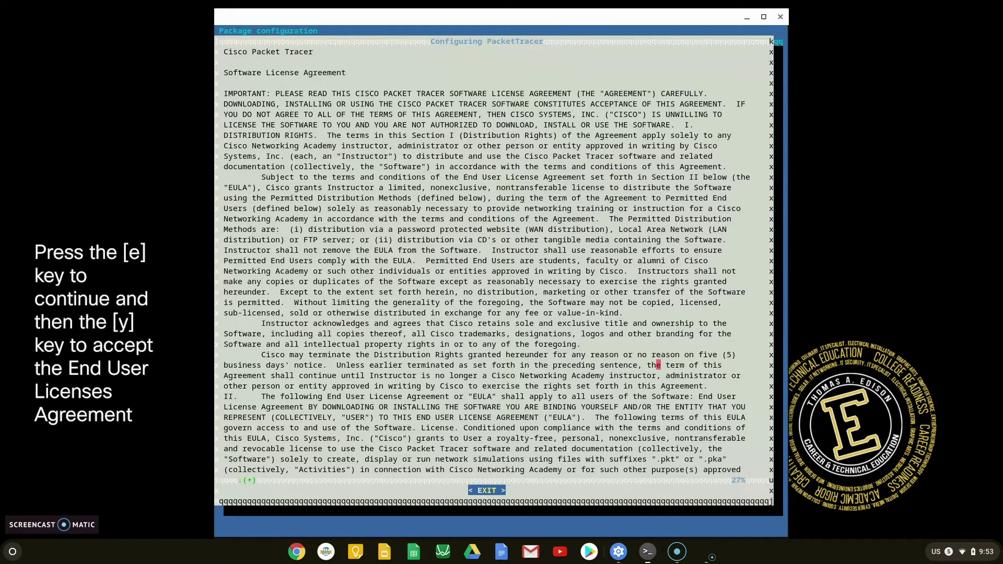
Skip past the Cisco license text to the EULA acceptance question
{"action": "key", "text": "e"}
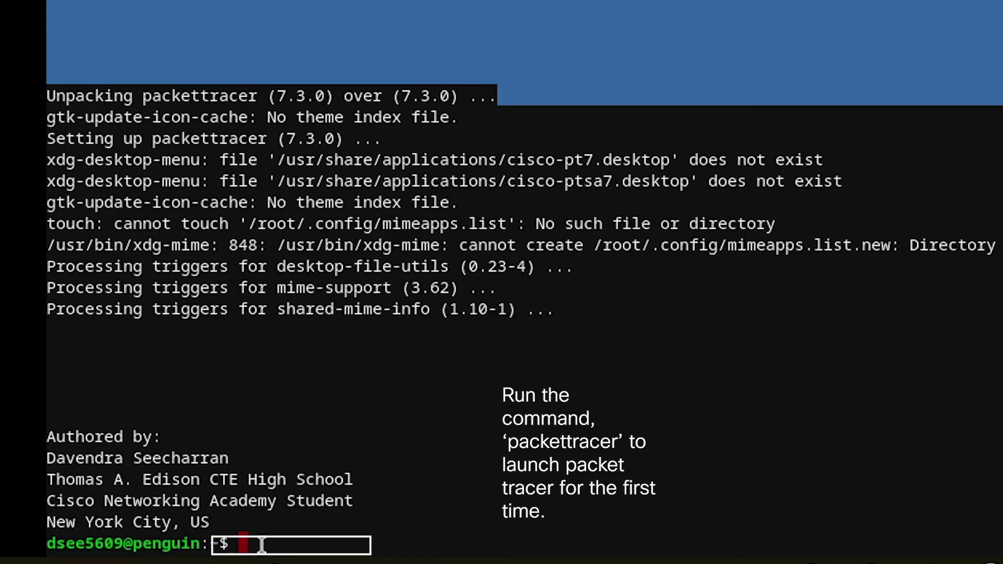
Run the packettracer command at the terminal prompt
{"action": "type", "text": "pac"}
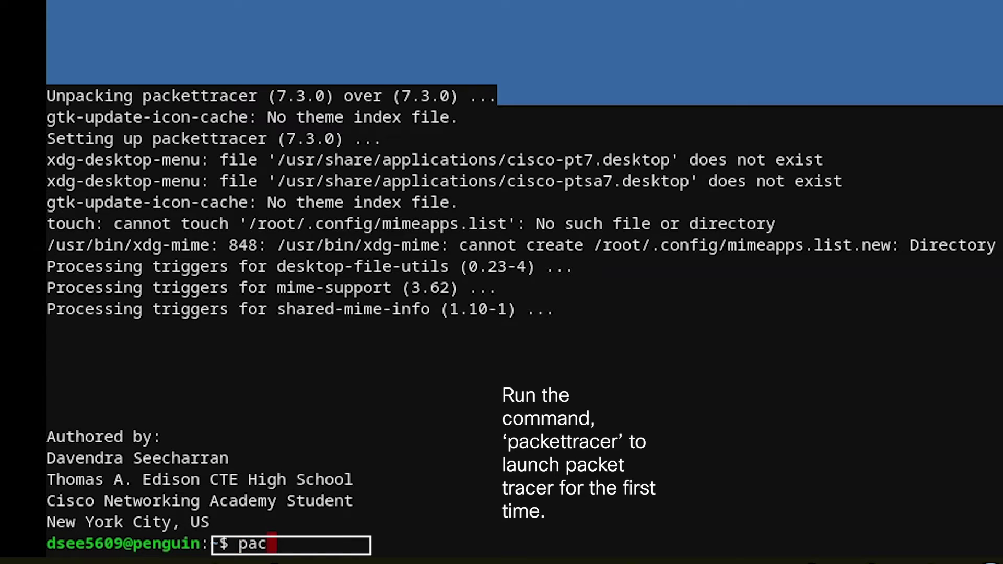
{"action": "type", "text": "kettr"}
{"action": "type", "text": "ace"}
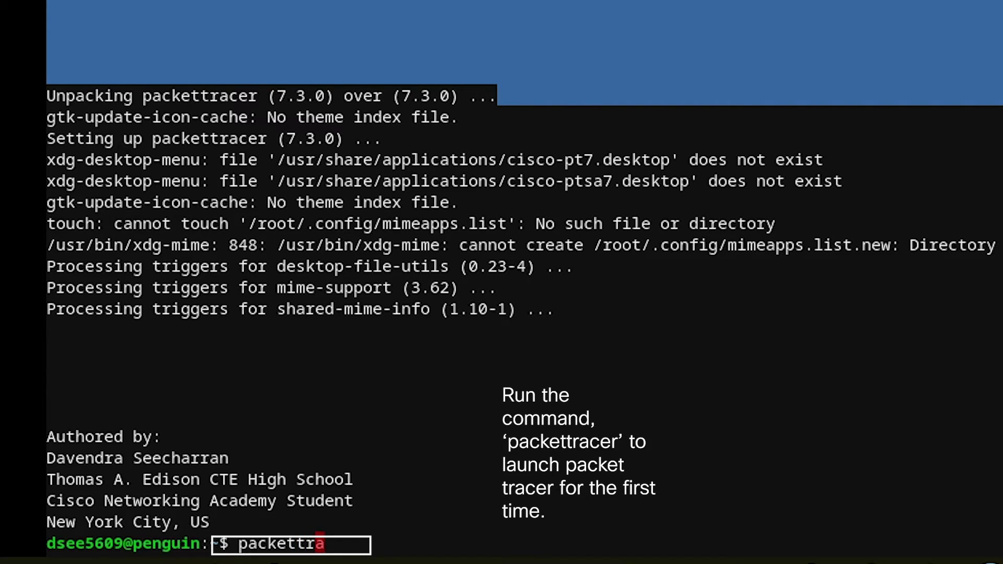
{"action": "type", "text": "r"}
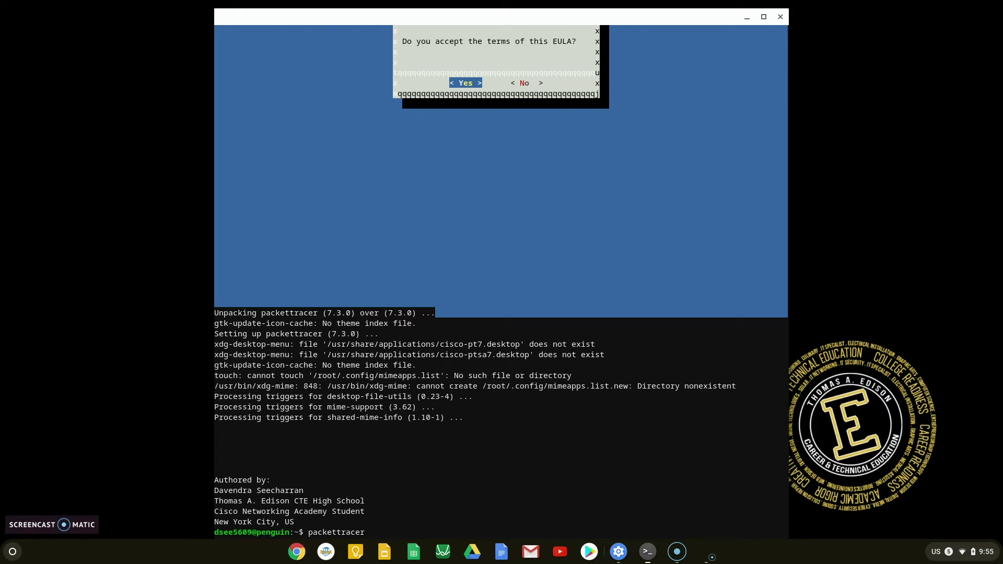
{"action": "key", "text": "Return"}
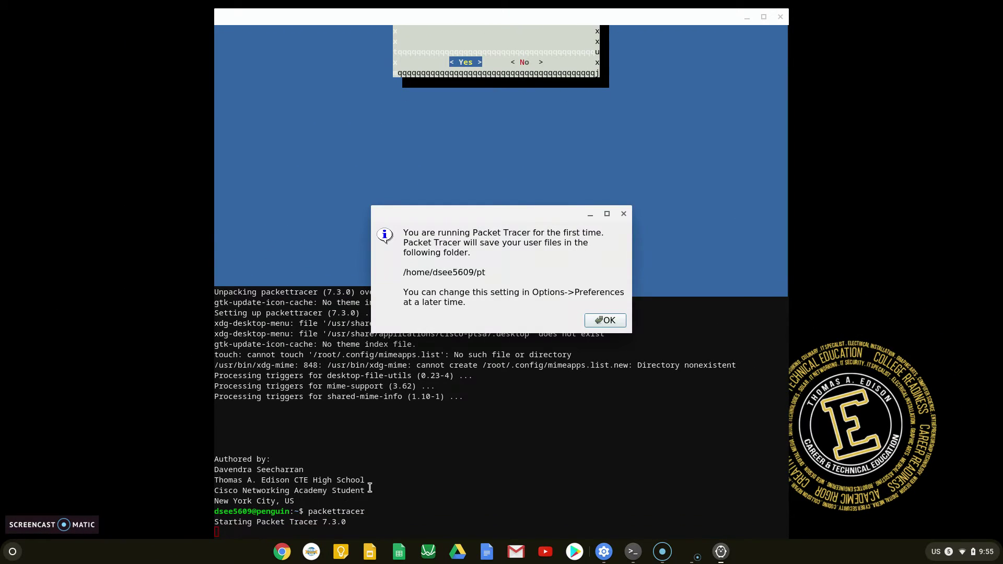
Dismiss the user-folder notice and sign in with the Netacad account's e-mail and password
{"action": "left_click", "coordinate": [607, 319]}
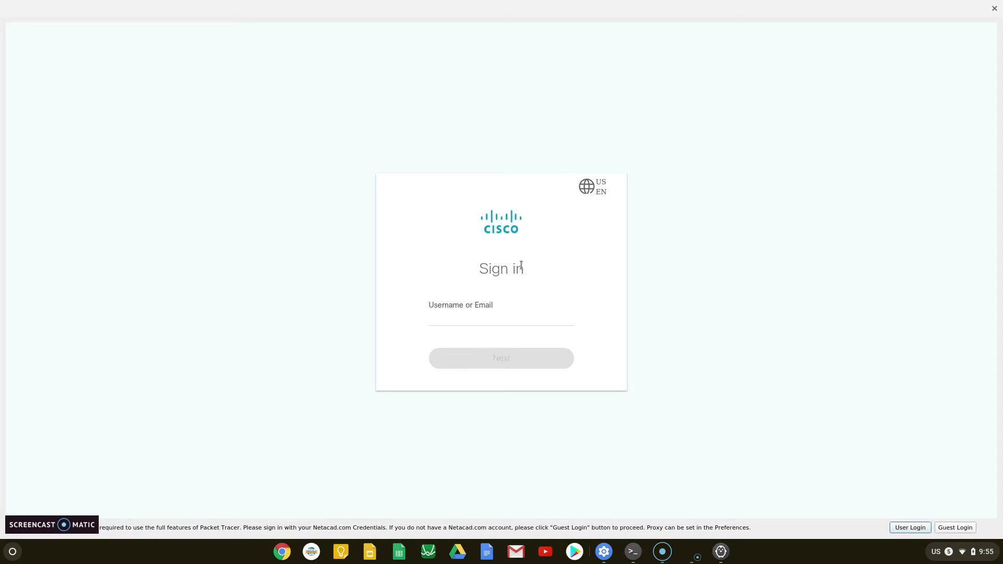
{"action": "left_click", "coordinate": [440, 292]}
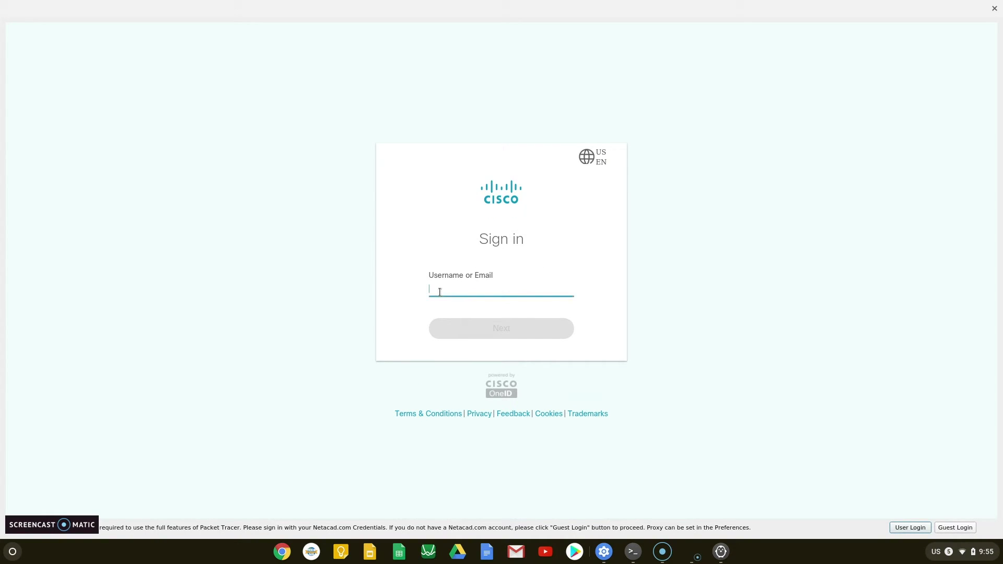
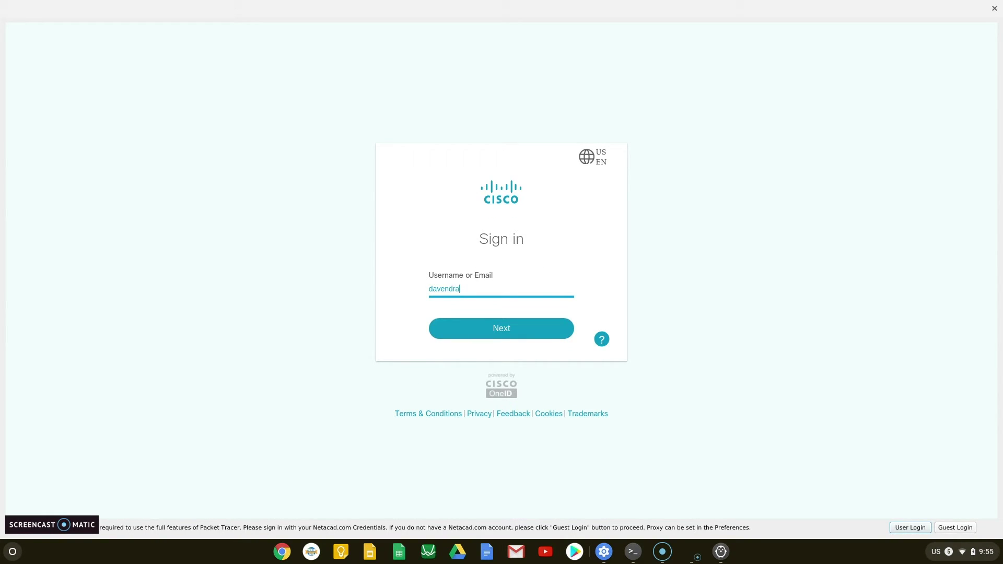
{"action": "key", "text": "Return"}
{"action": "type", "text": "•••••"}
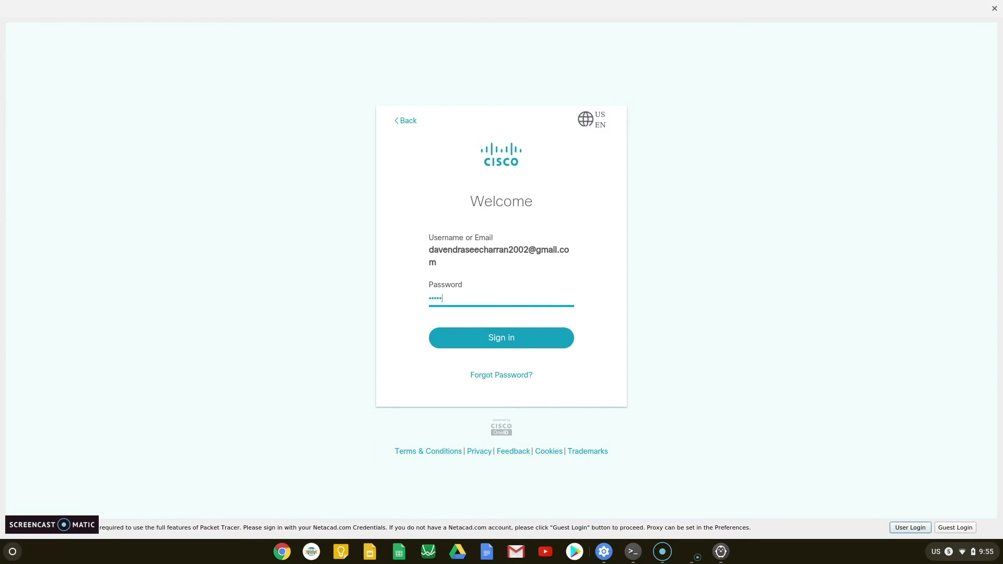
{"action": "left_click", "coordinate": [561, 341]}
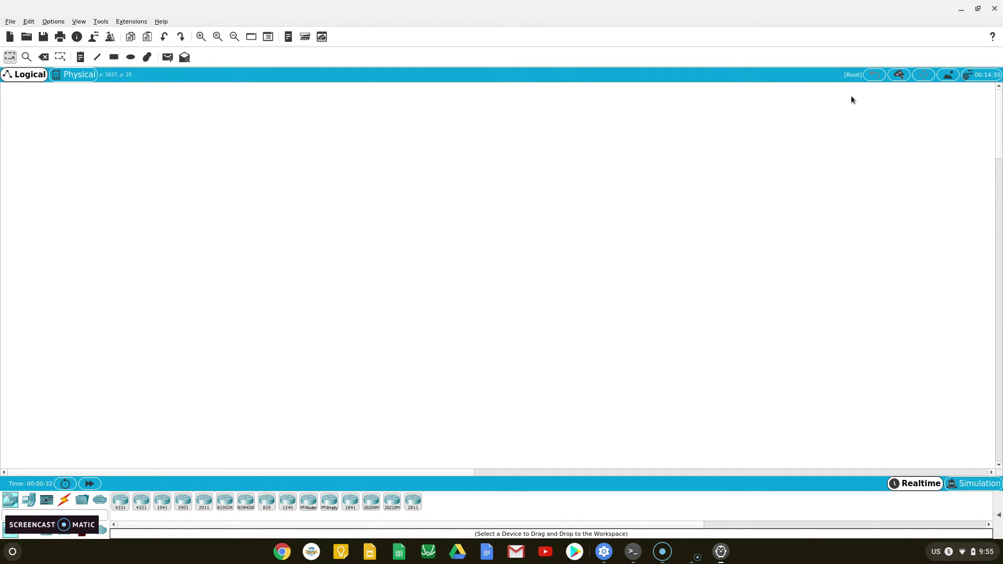
Close the Packet Tracer window, the Linux terminal (confirming Leave) and the Settings window
{"action": "left_click", "coordinate": [994, 8]}
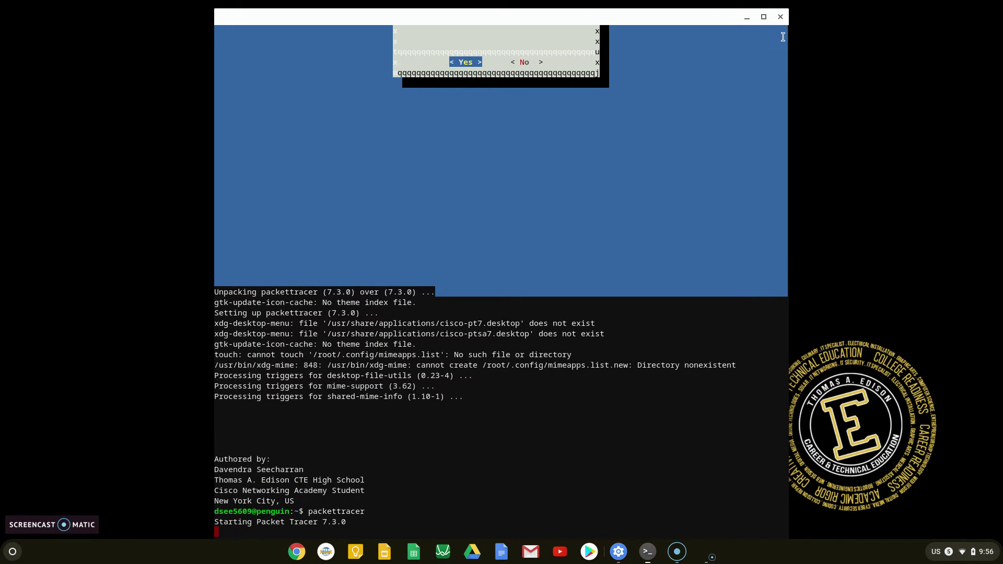
{"action": "left_click", "coordinate": [780, 17]}
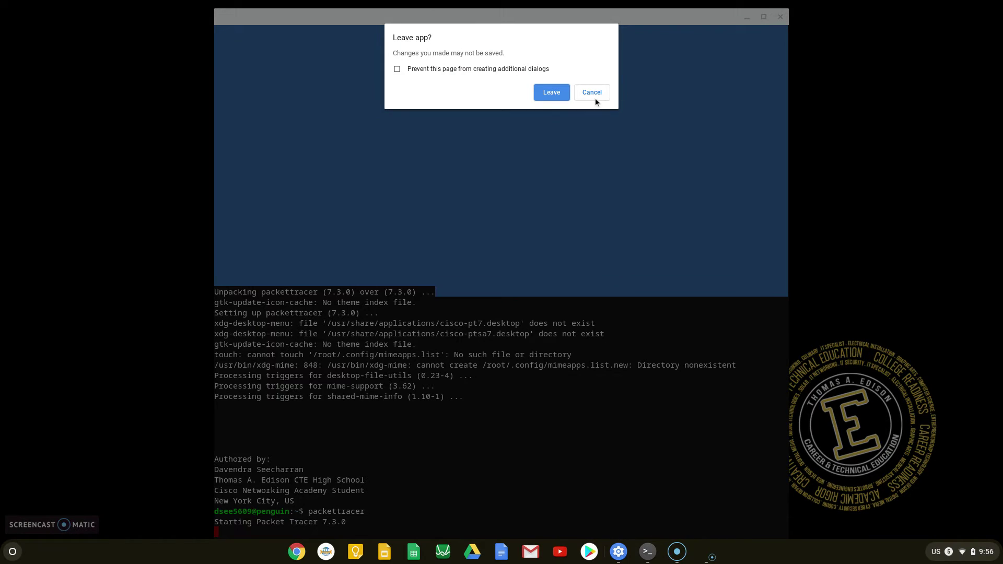
{"action": "left_click", "coordinate": [552, 97]}
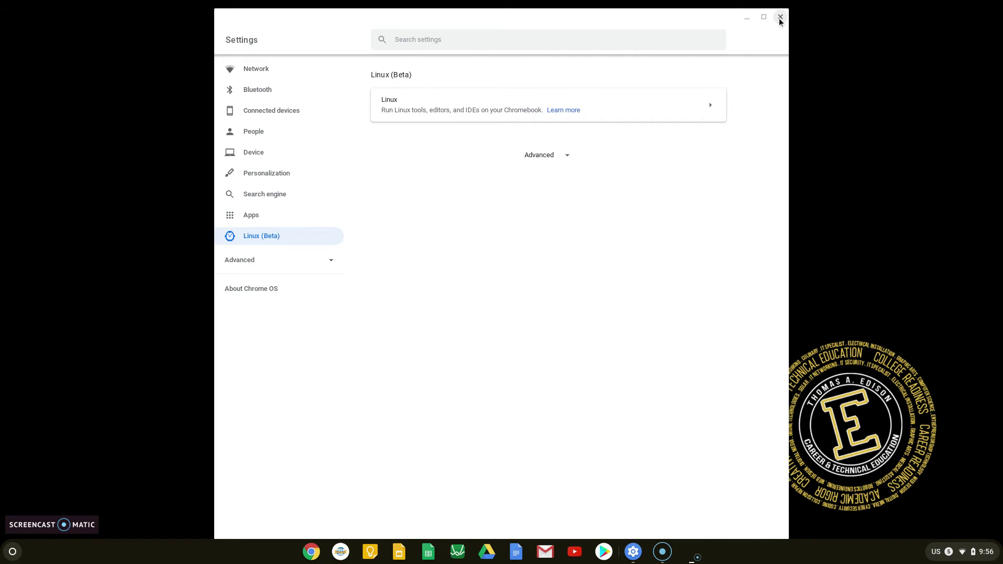
{"action": "left_click", "coordinate": [780, 19]}
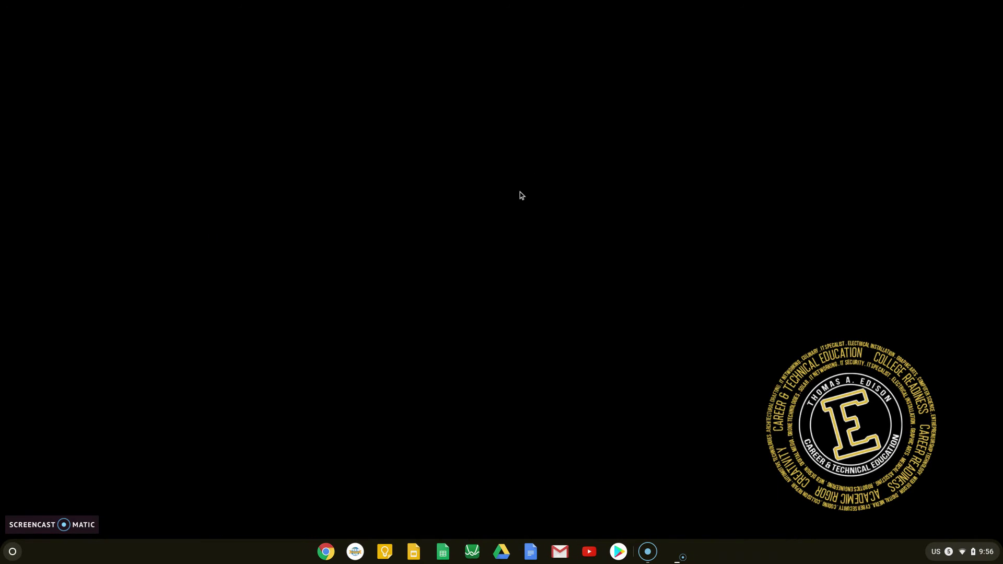
Find Terminal with a launcher search for 'term' and open it
{"action": "left_click", "coordinate": [14, 553]}
{"action": "left_click", "coordinate": [445, 470]}
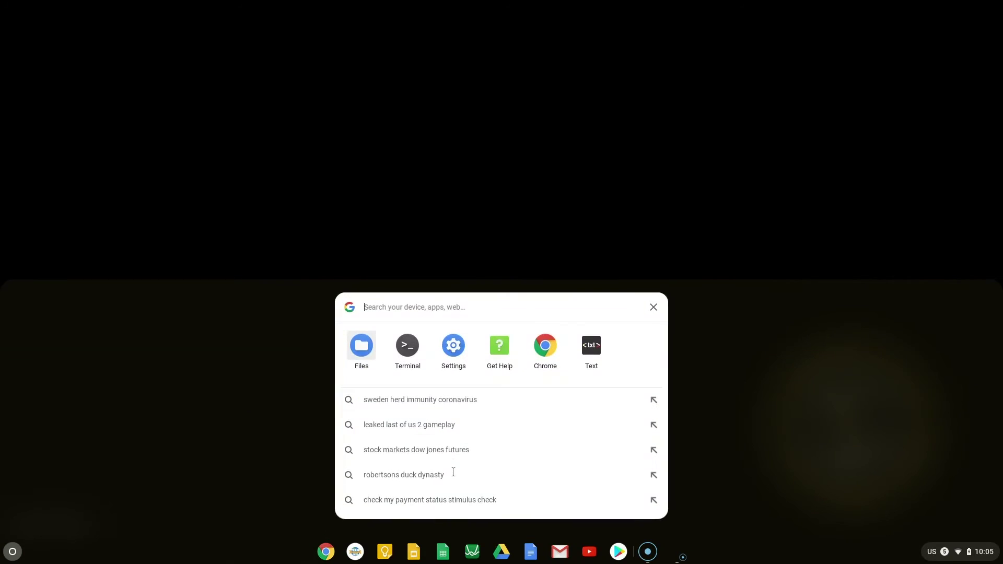
{"action": "type", "text": "term"}
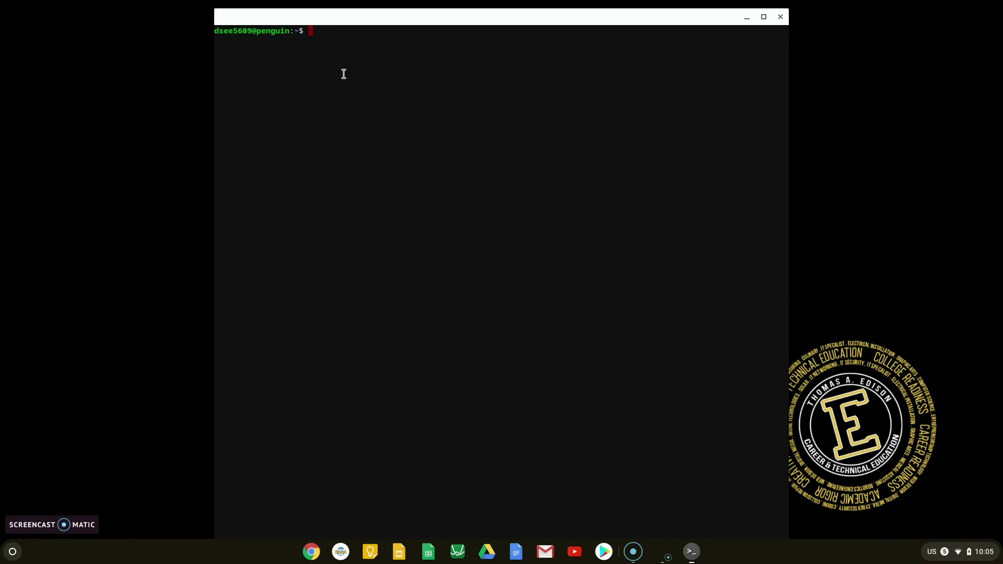
Begin the command 'sudo chmod +x PktI' at the terminal prompt
{"action": "type", "text": "ch"}
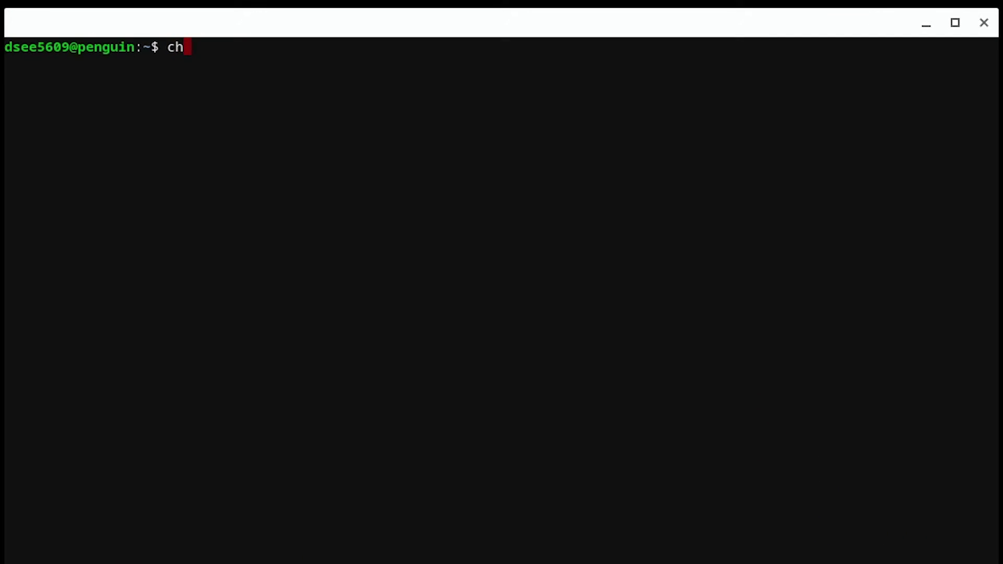
{"action": "key", "text": "BackSpace"}
{"action": "key", "text": "BackSpace"}
{"action": "type", "text": "sudo chmod +"}
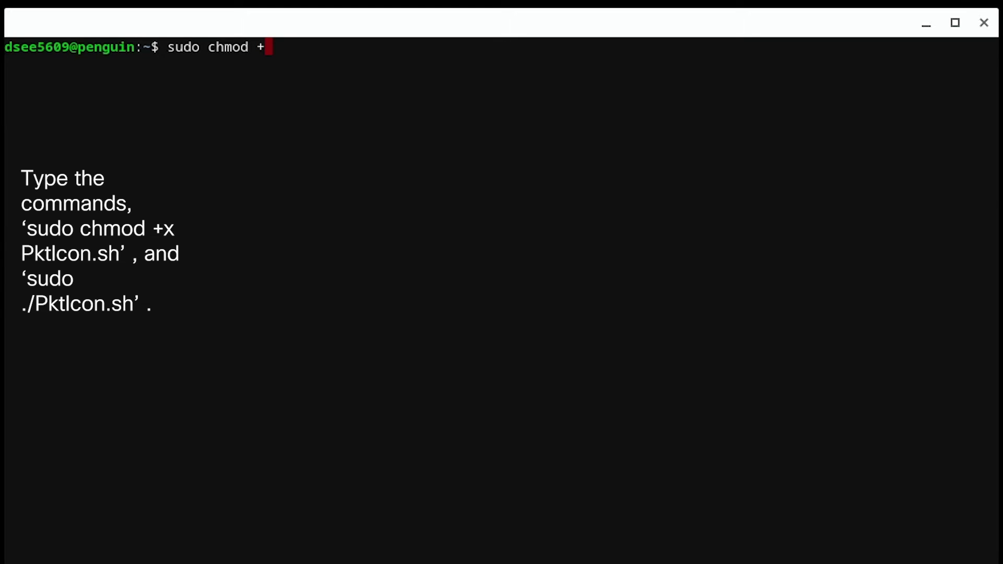
{"action": "type", "text": "x PktI"}
Run 'sudo chmod +x PktIcon.sh', then 'sudo ./PktIcon.sh' to execute the script
{"action": "key", "text": "Tab"}
{"action": "key", "text": "Return"}
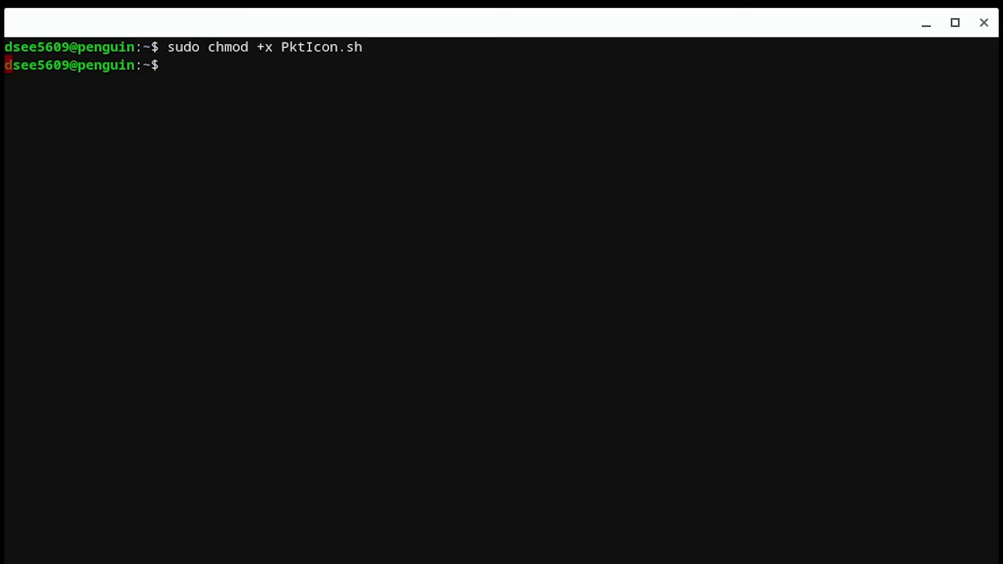
{"action": "type", "text": "sudo ./"}
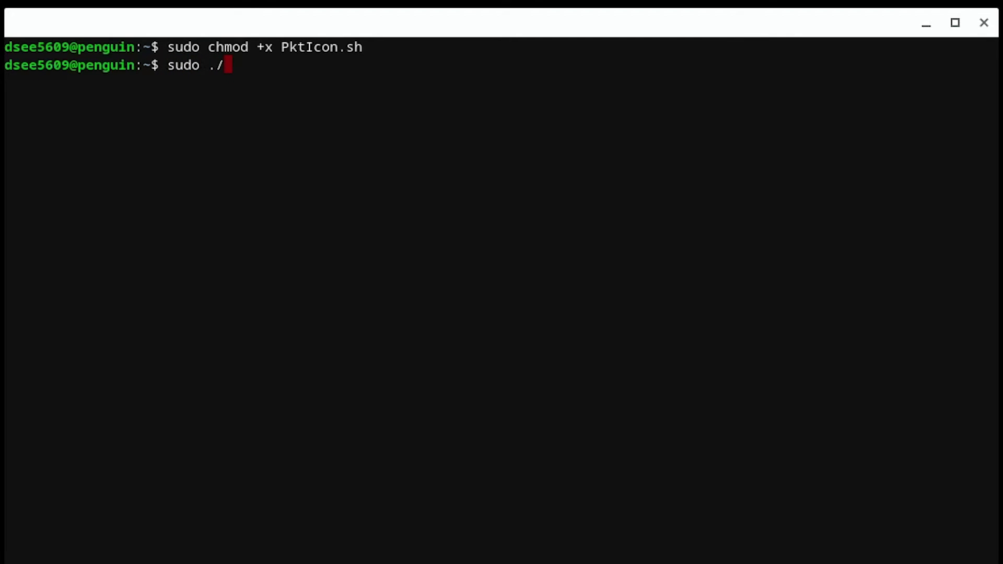
{"action": "type", "text": "PktI"}
{"action": "key", "text": "Tab"}
{"action": "key", "text": "Return"}
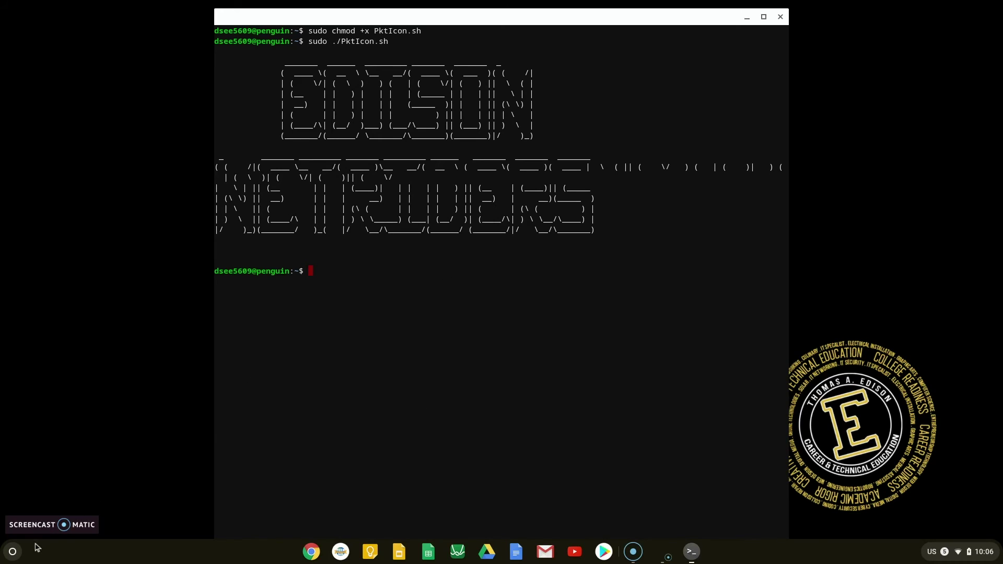
Search the launcher for 'packet', pin Cisco Packet Tracer to the shelf, and launch it there
{"action": "left_click", "coordinate": [15, 550]}
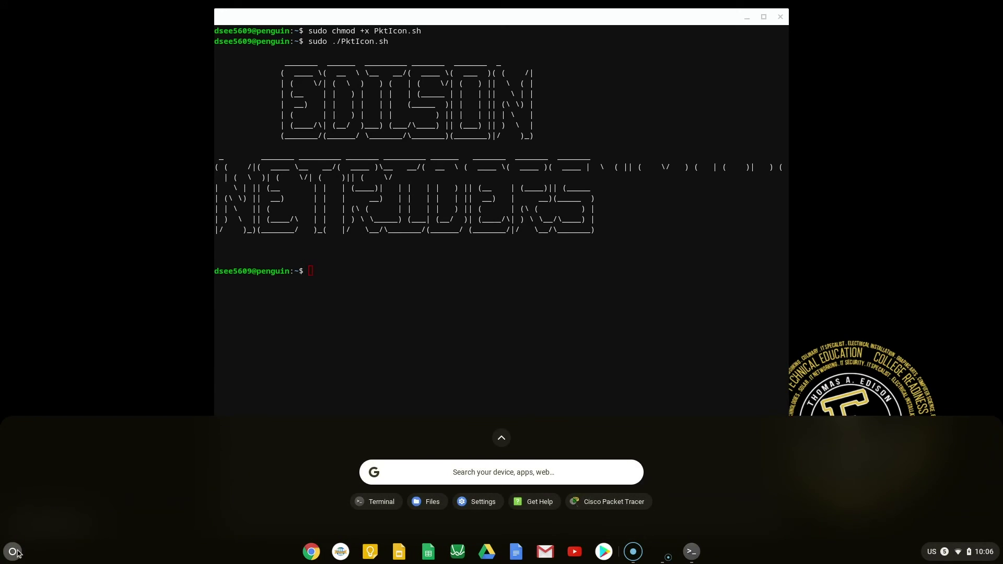
{"action": "left_click", "coordinate": [457, 470]}
{"action": "type", "text": "packet"}
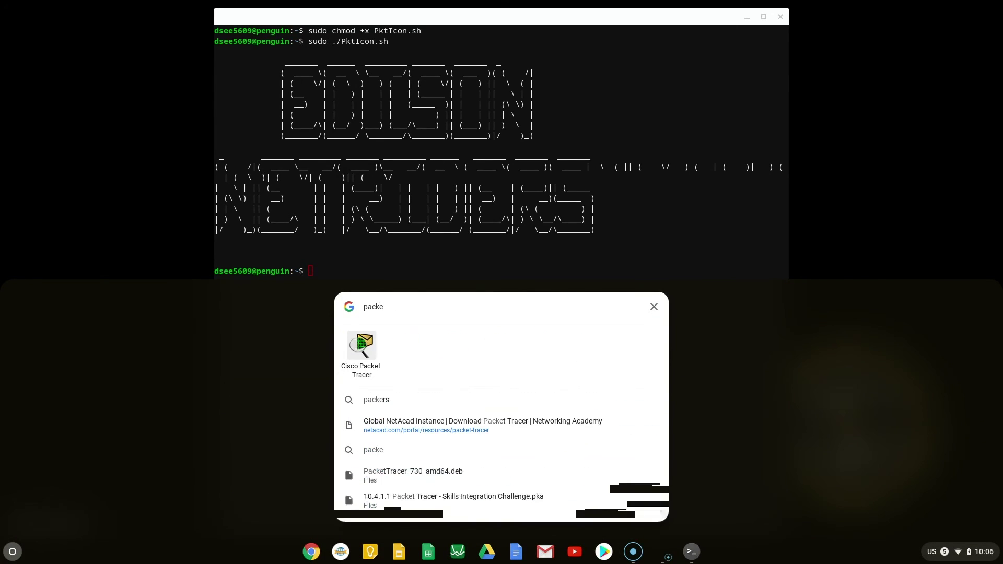
{"action": "right_click", "coordinate": [365, 354]}
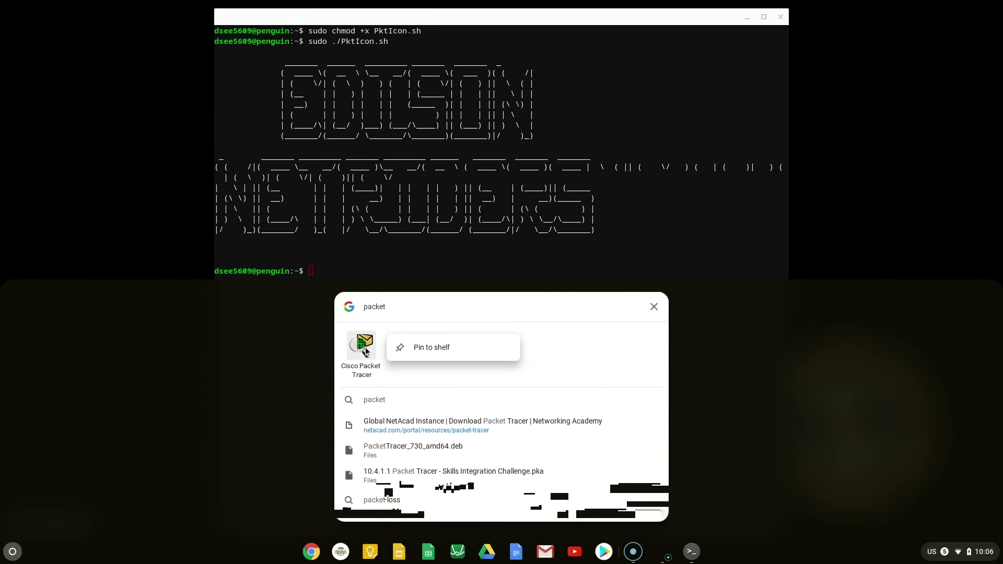
{"action": "left_click", "coordinate": [402, 353]}
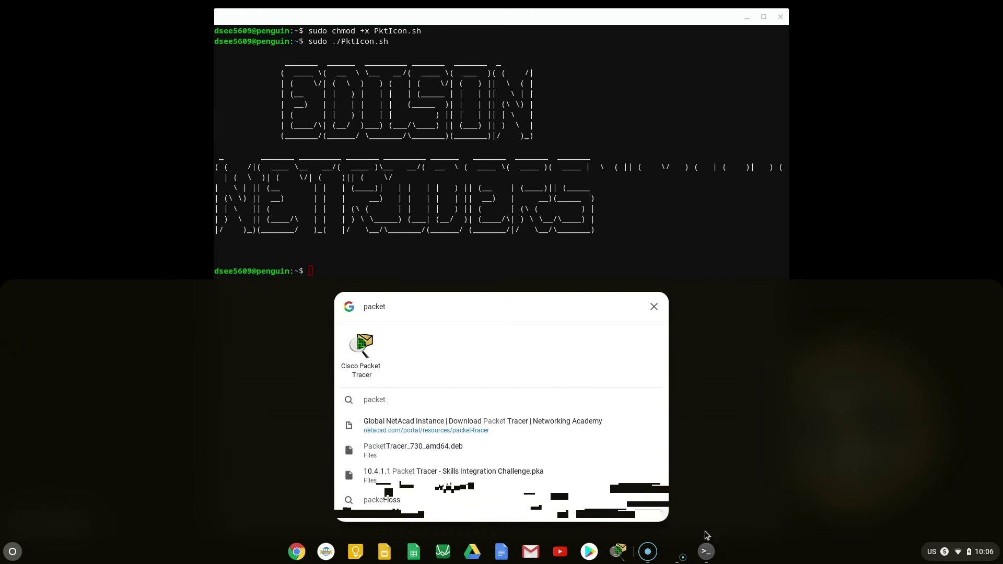
{"action": "left_click", "coordinate": [617, 553]}
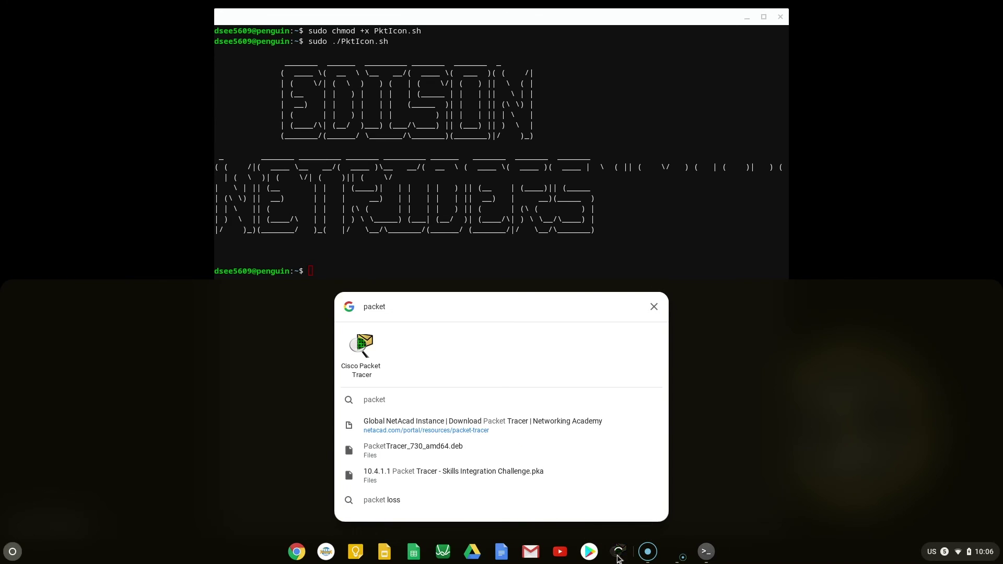